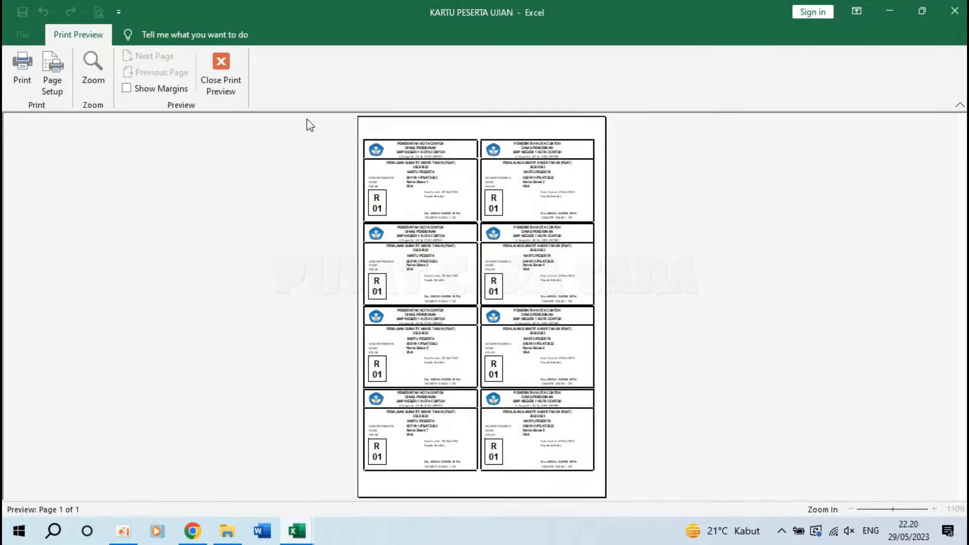
Close the print preview of the eight exam cards to return to the KARTU PESERTA worksheet.
left_click(222, 76)
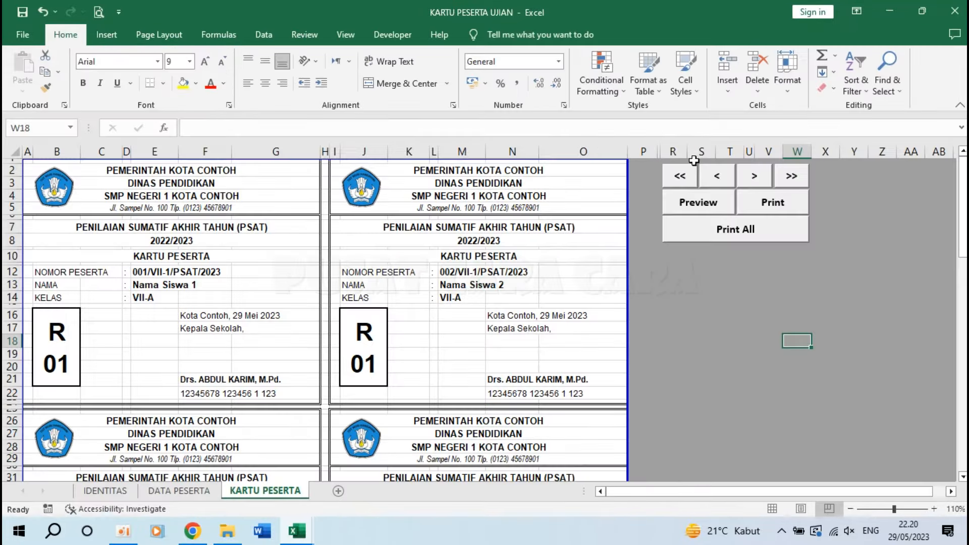
Open the Print dialog and cancel it, then jump to the first cards and advance once.
left_click(782, 208)
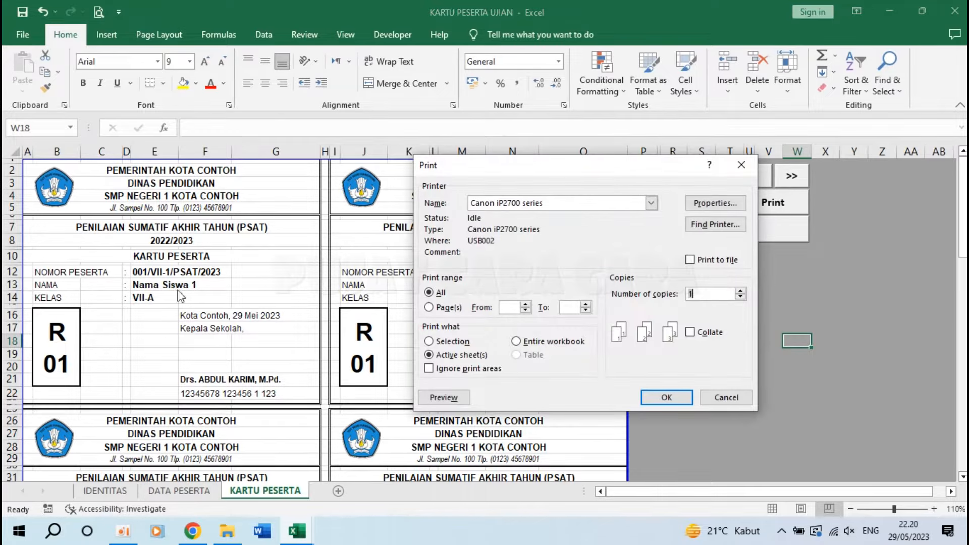
left_click(749, 403)
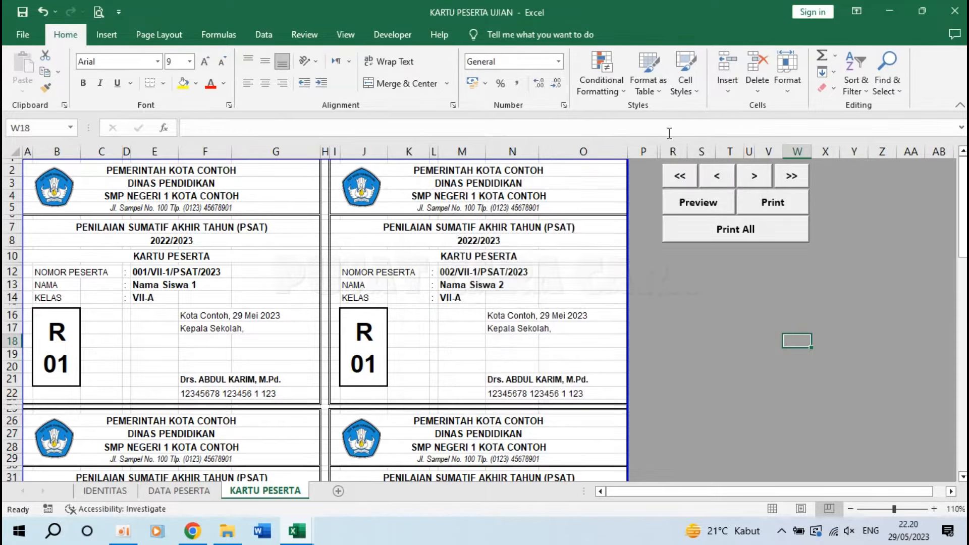
left_click(683, 177)
left_click(756, 178)
scroll(454, 321, "down", 15)
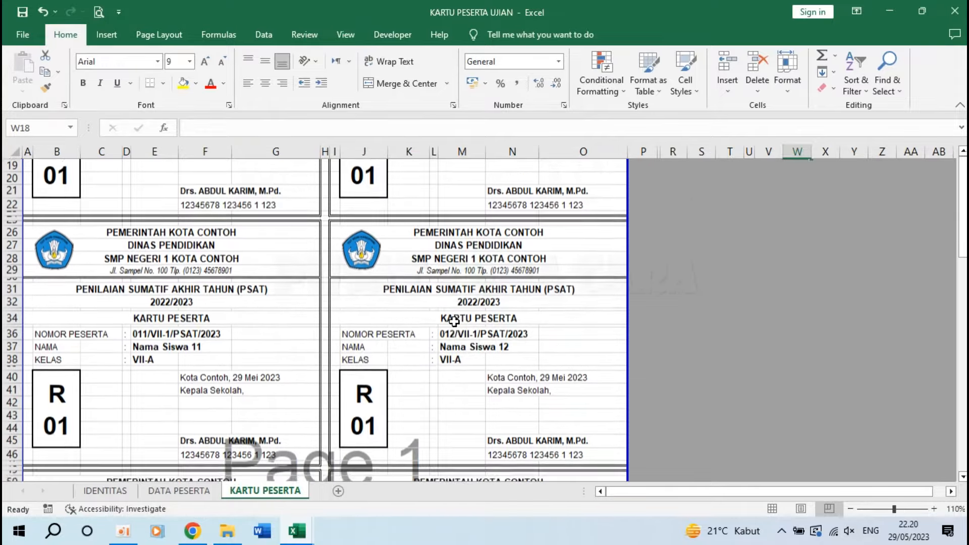
scroll(454, 322, "up", 15)
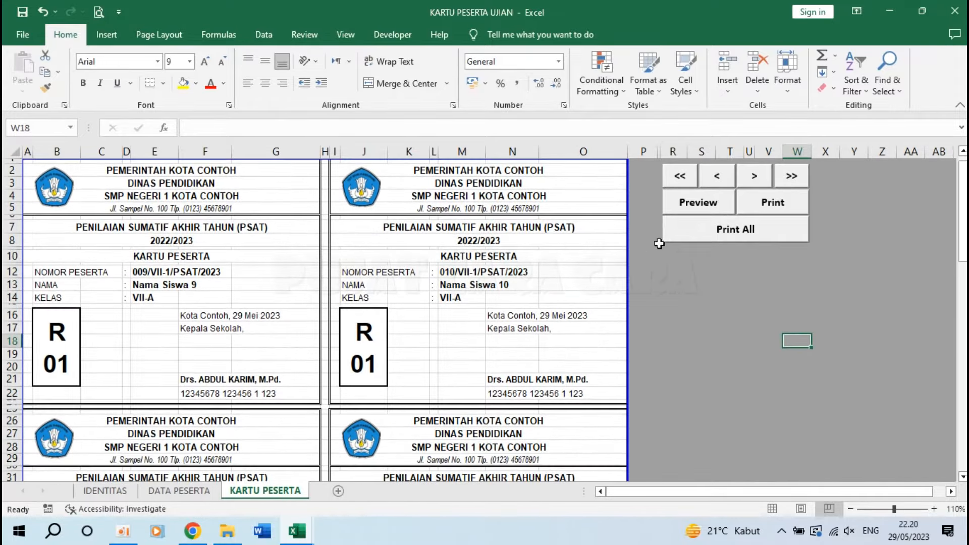
Page forward twice, back twice, then jump to the last cards 105–106 (R 07, VII-C).
left_click(757, 179)
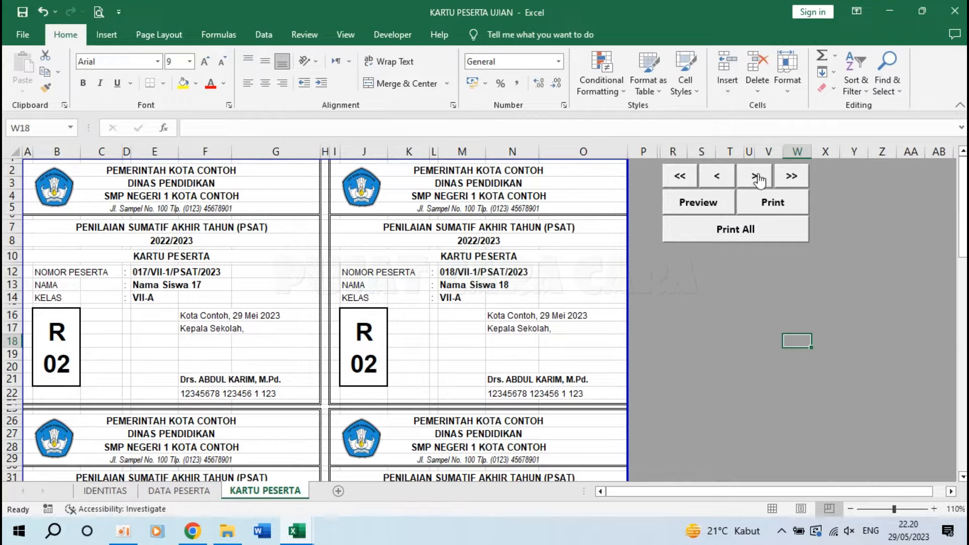
left_click(758, 179)
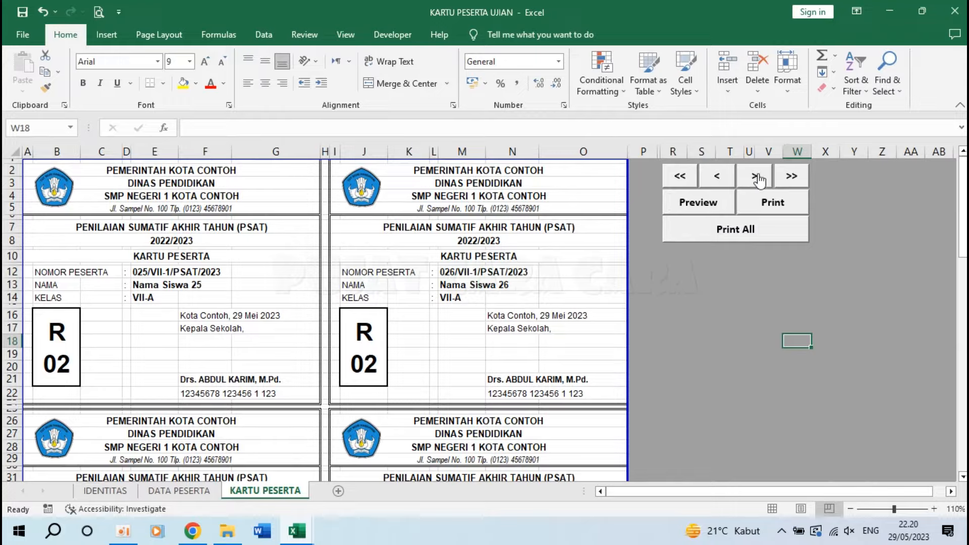
left_click(717, 178)
left_click(717, 177)
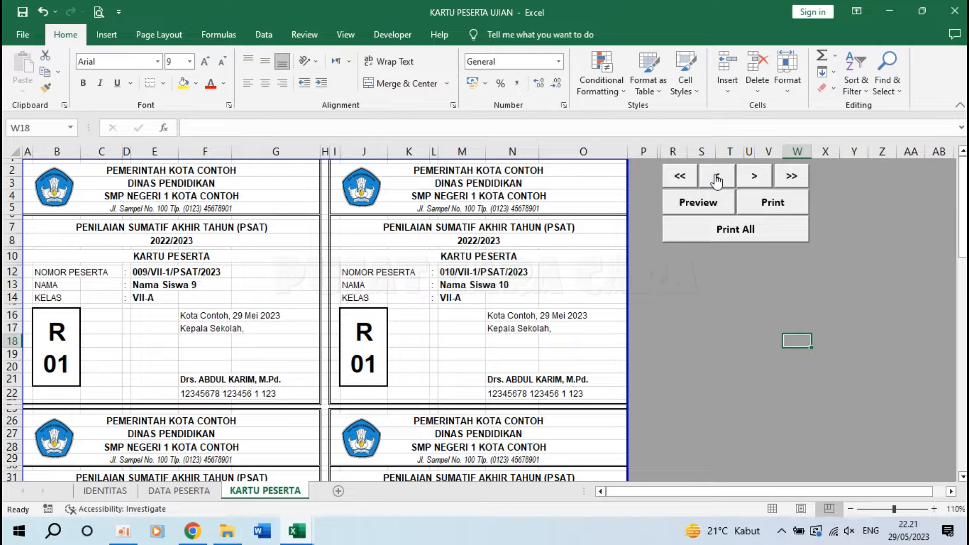
left_click(793, 178)
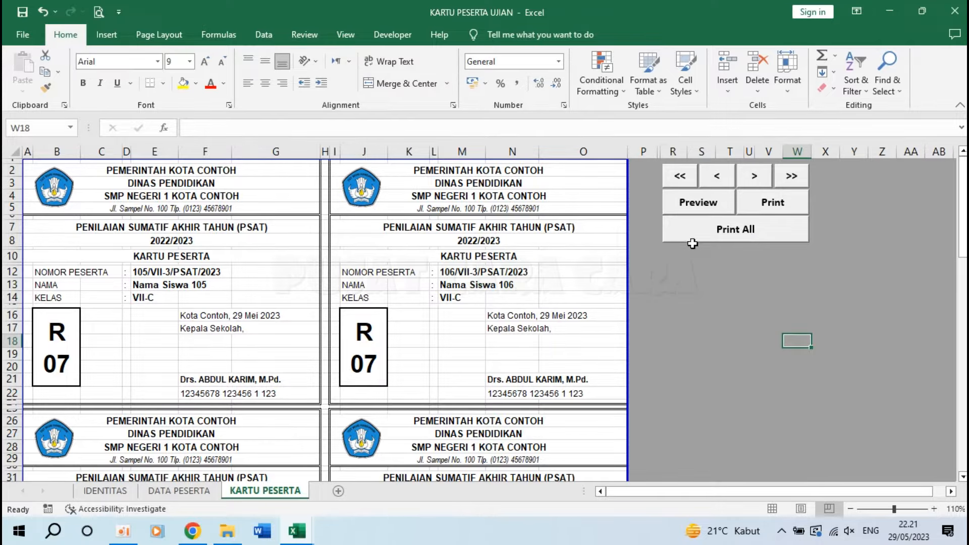
left_click(673, 329)
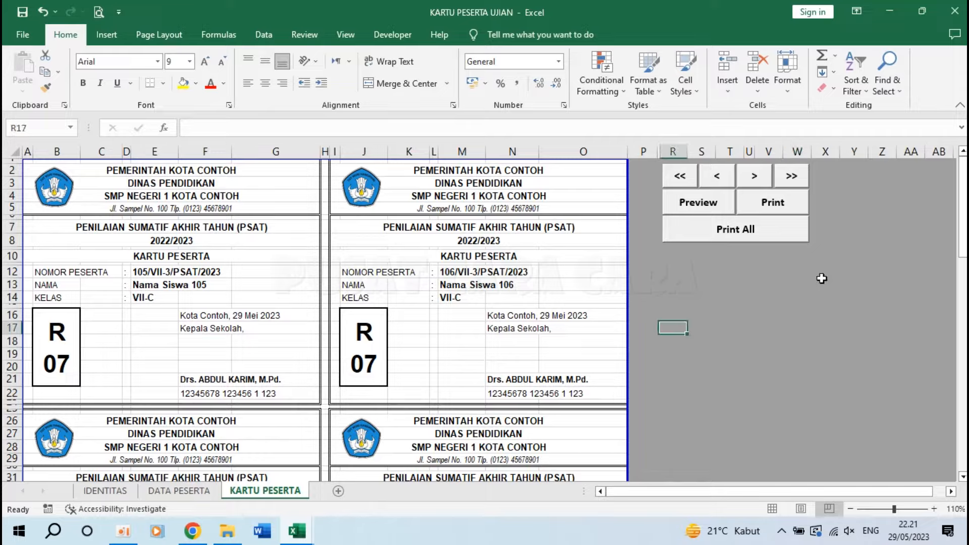
Save and close KARTU PESERTA UJIAN, then minimise the remaining Book1 Excel window.
left_click(954, 12)
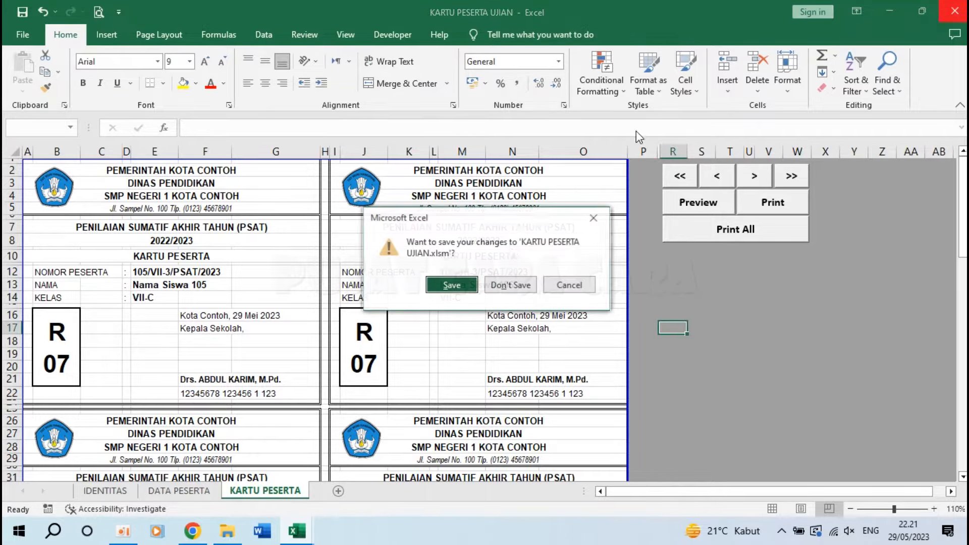
left_click(507, 287)
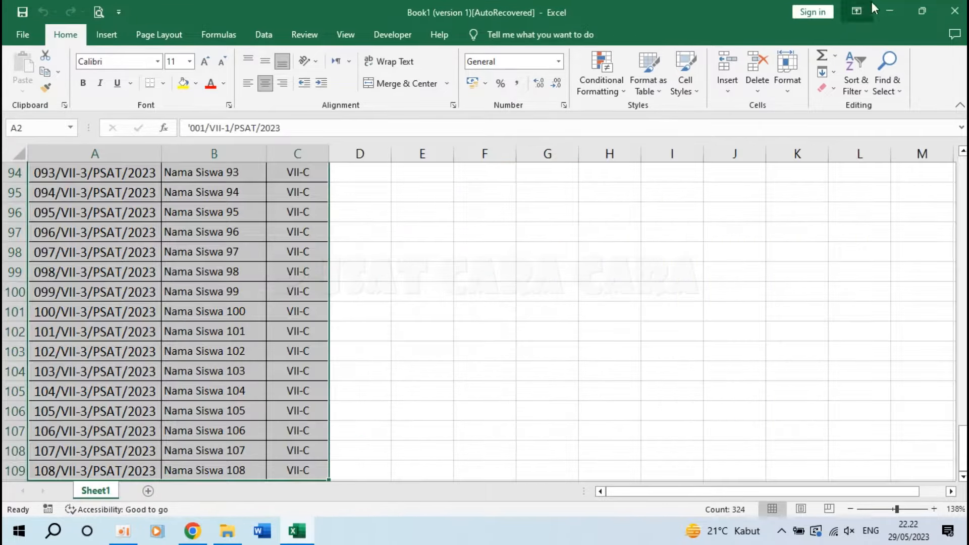
left_click(887, 13)
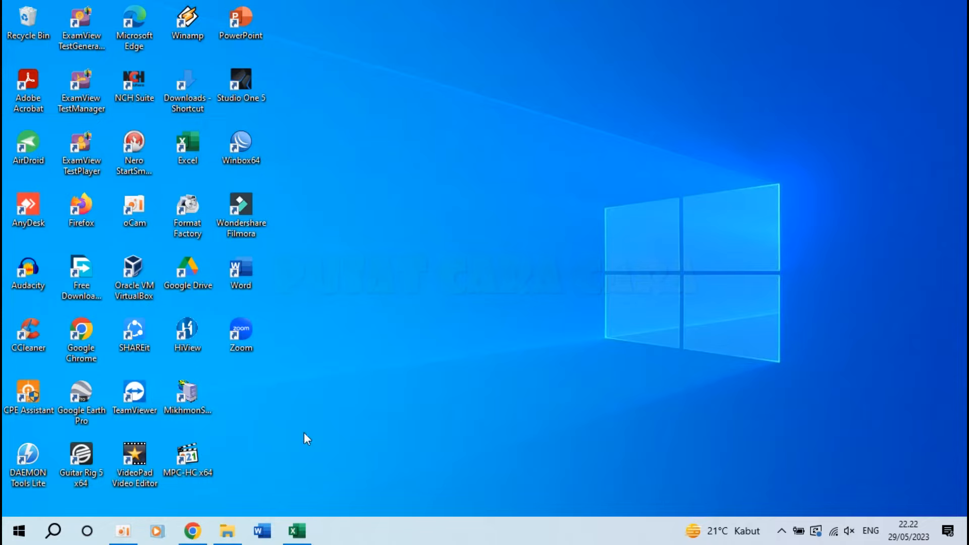
Extract the password-protected KARTU PESERTA UJIAN RAR in 01-BAHAN and open the extracted .xlsm.
left_click(226, 533)
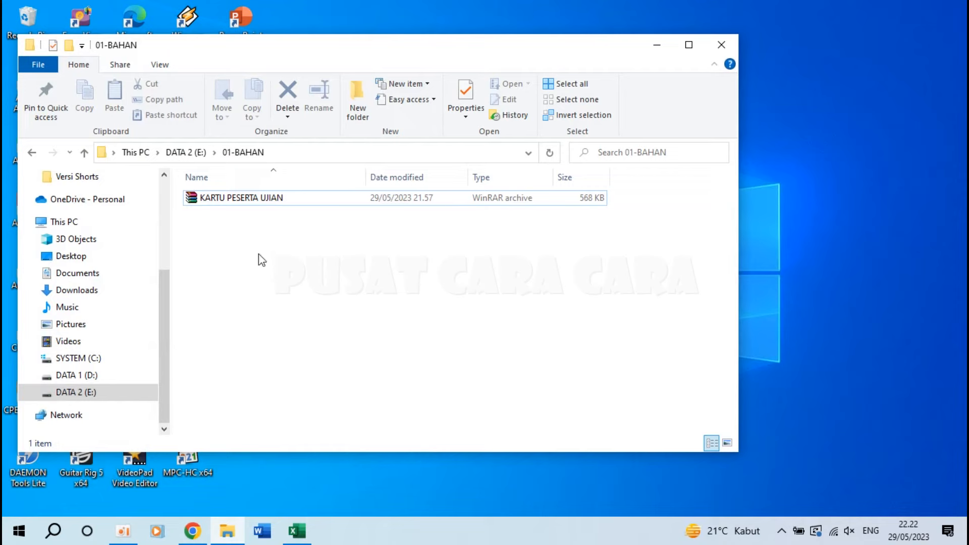
left_click(220, 196)
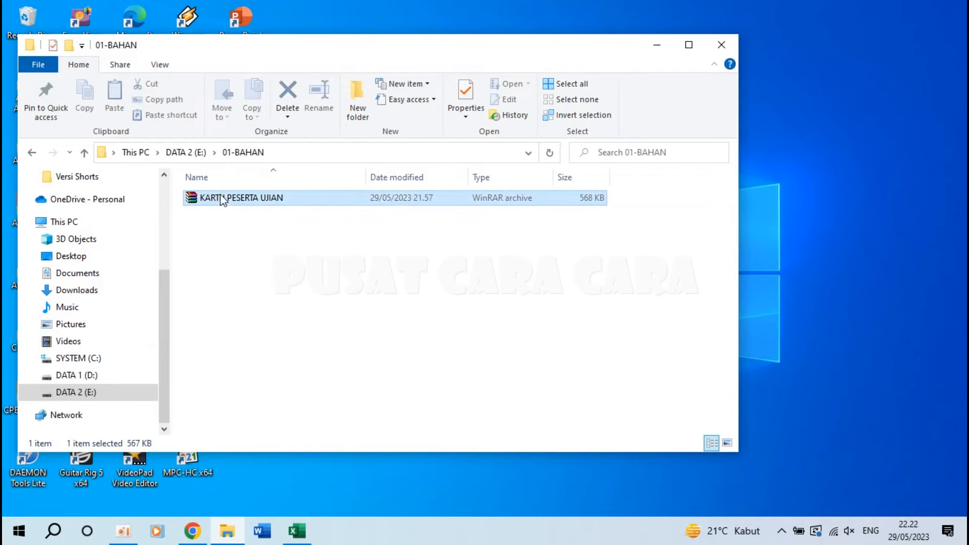
right_click(221, 196)
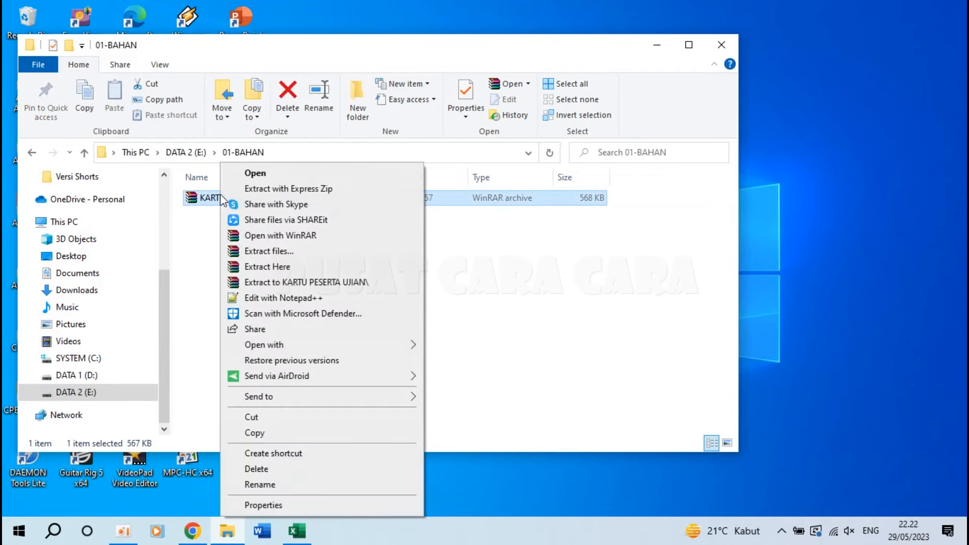
left_click(302, 268)
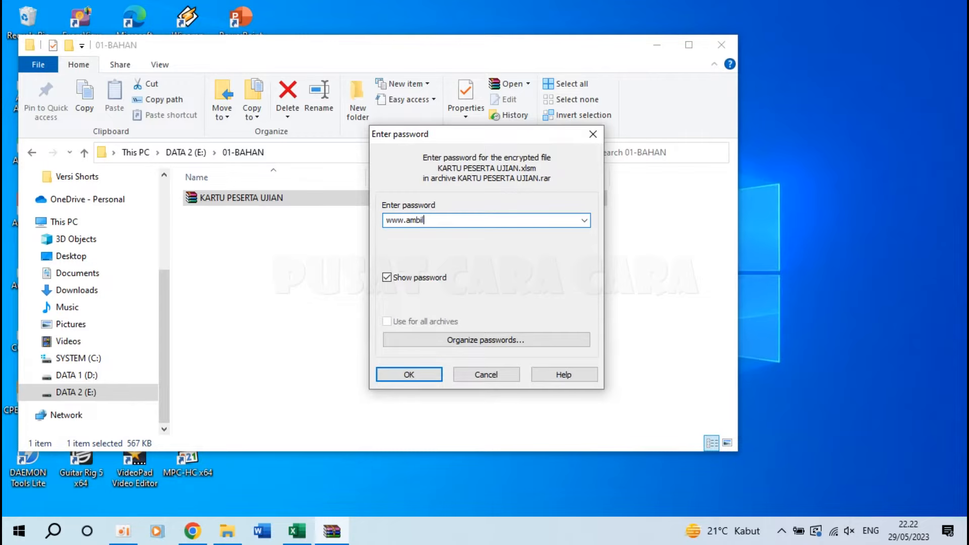
key("Return")
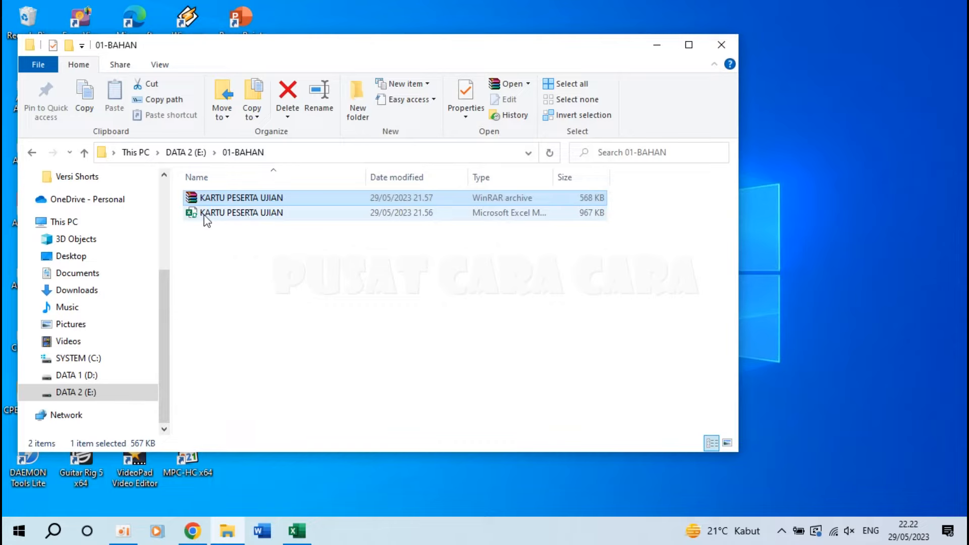
left_click(234, 214)
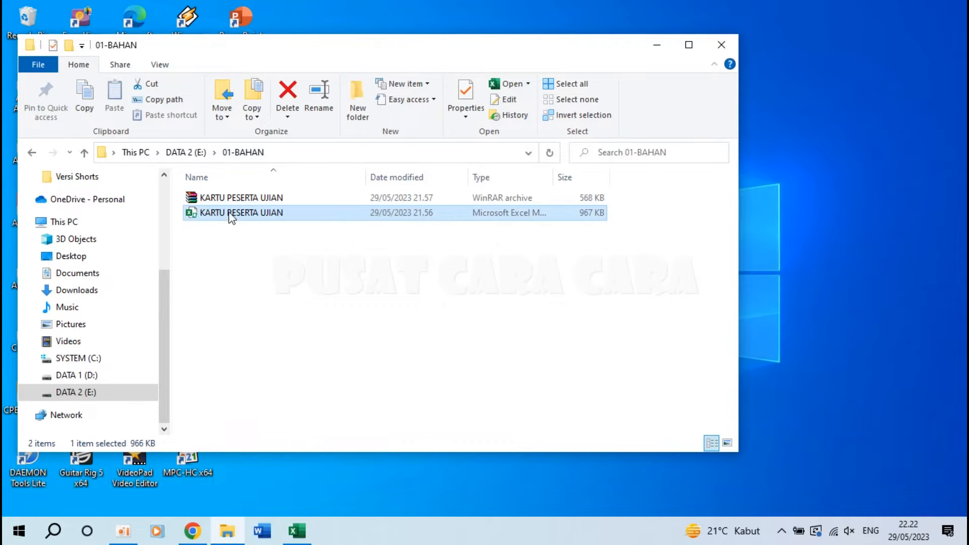
double_click(244, 214)
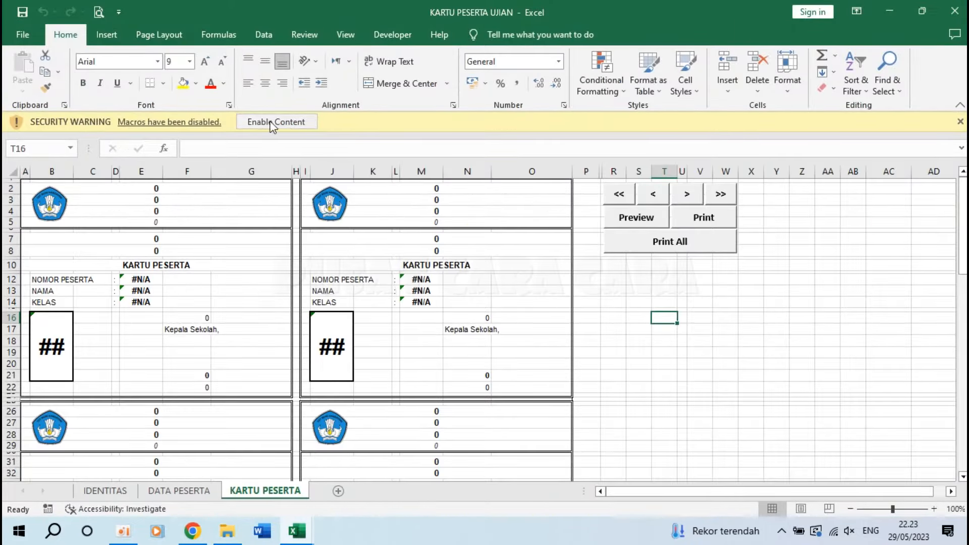
Enable macros, then enter PENILAIAN SUMATIF AKHIR TAHUN (PSAT) in IDENTITAS B1 and 2022/2023 in B2.
left_click(273, 123)
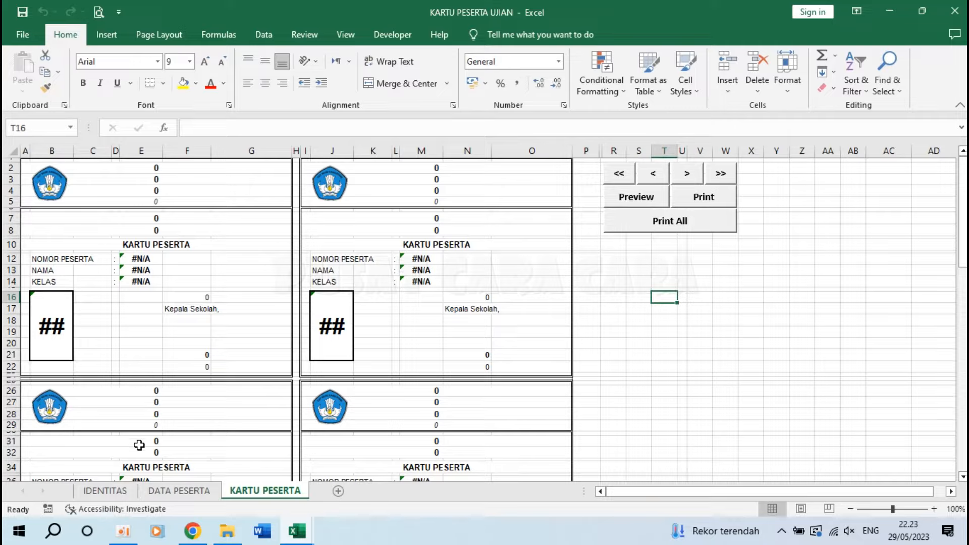
left_click(105, 491)
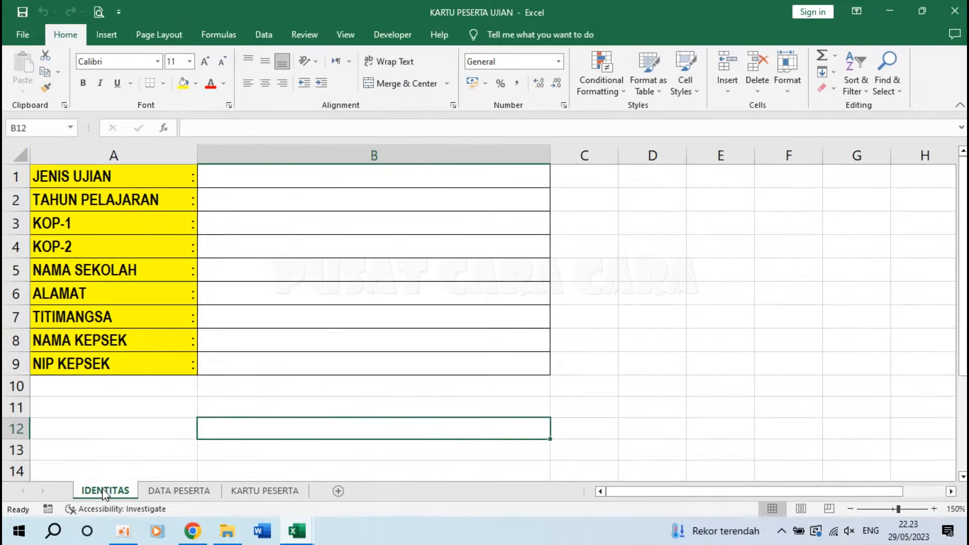
left_click(238, 176)
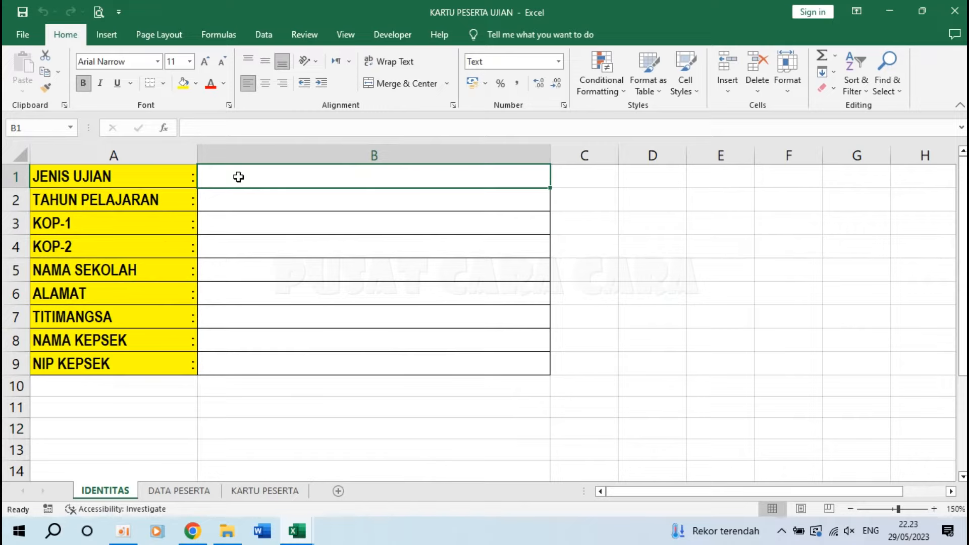
double_click(238, 176)
type("PENILAIAN SUMATIF ")
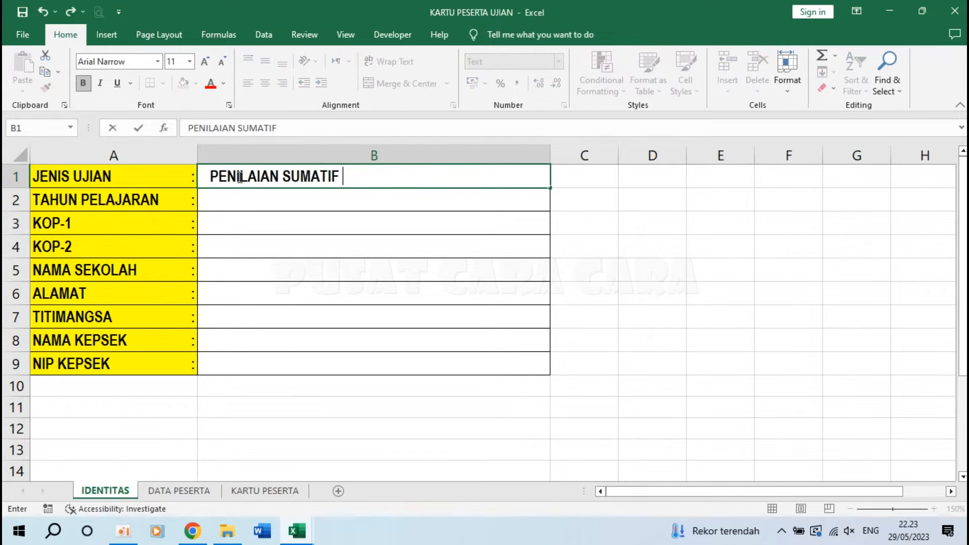
type("AKHIR T")
key("BackSpace")
type("AKHIR TAHUN (PSAT)")
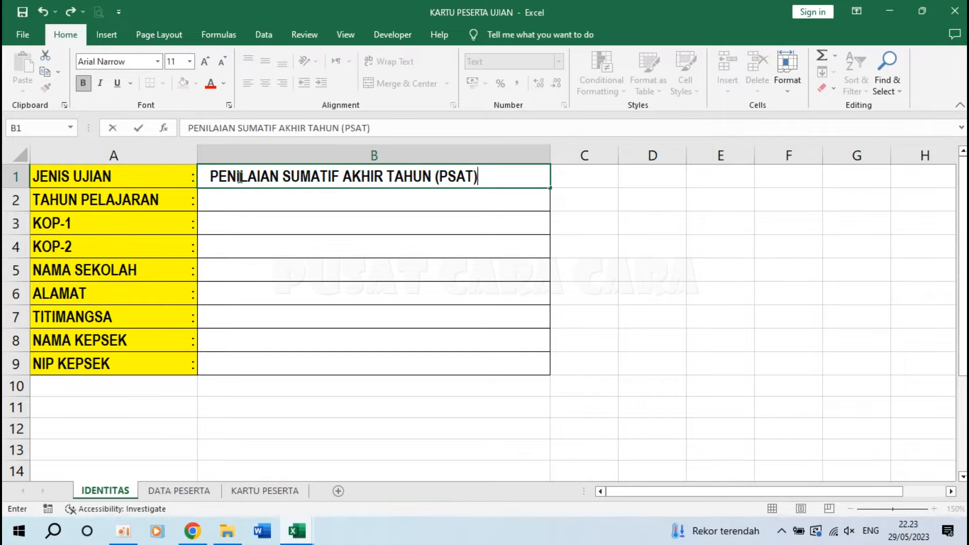
key("Return")
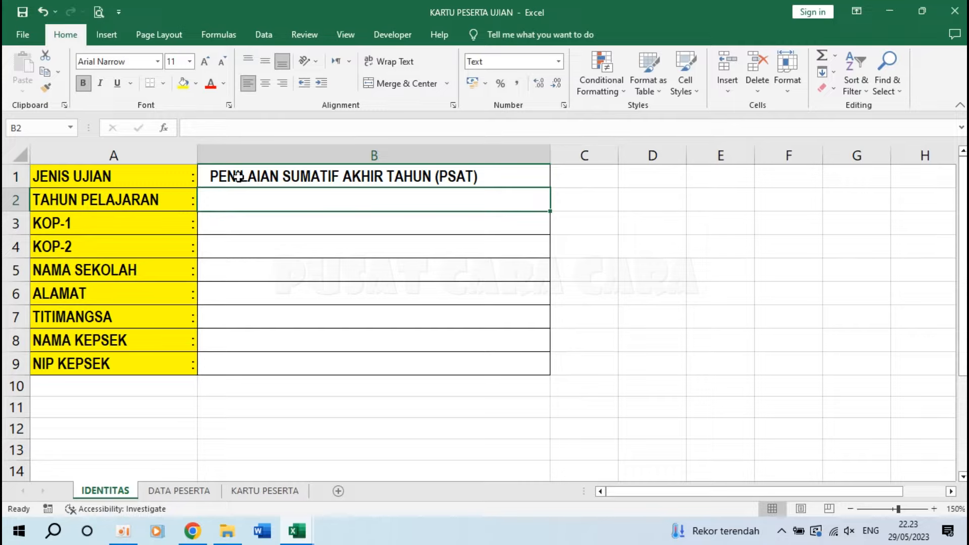
type("2022/2023")
key("Return")
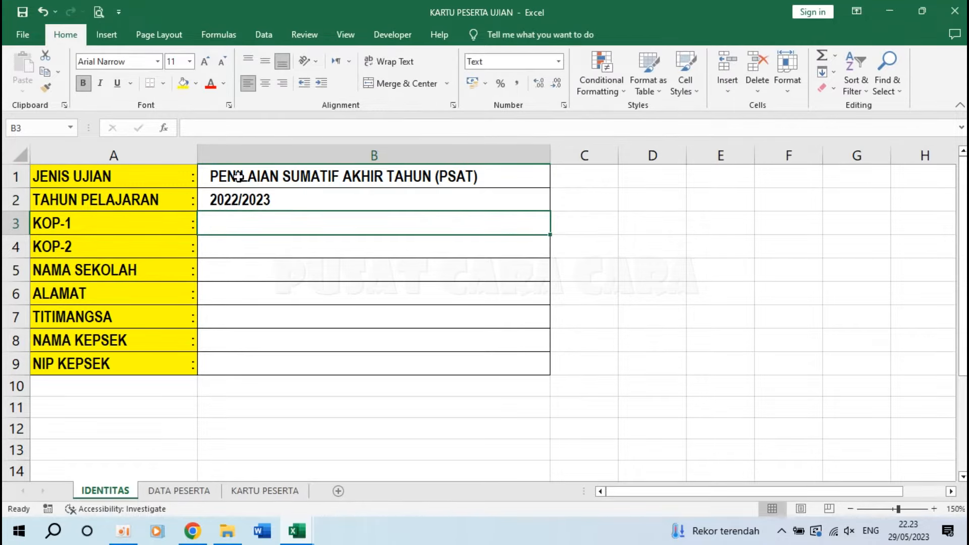
Inspect the KARTU PESERTA title and year formulas in A31, A32 and A34, then return to IDENTITAS.
left_click(177, 491)
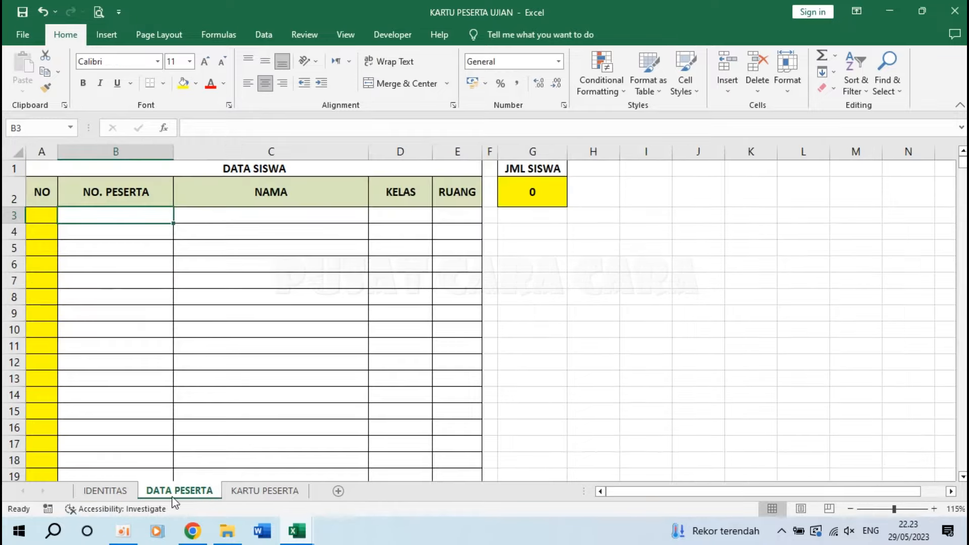
left_click(264, 491)
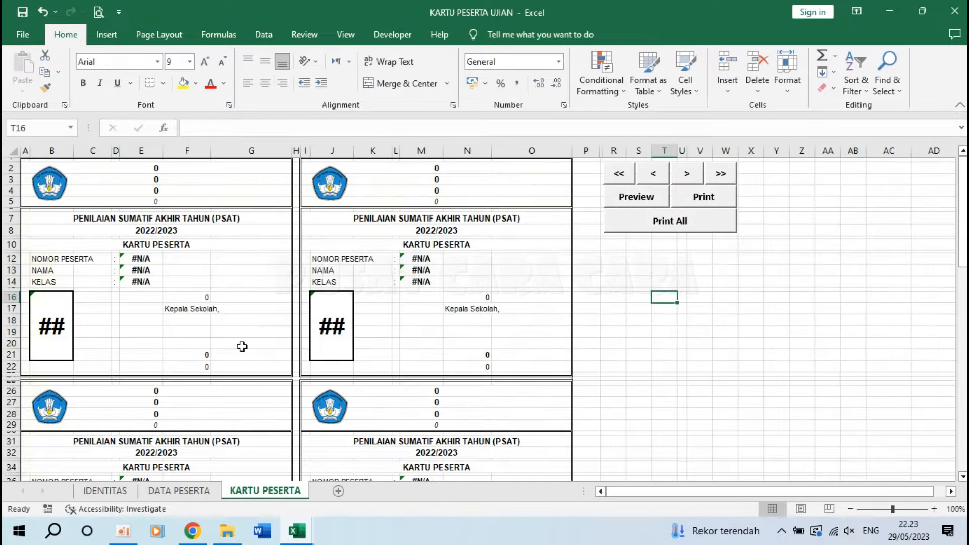
left_click(160, 169)
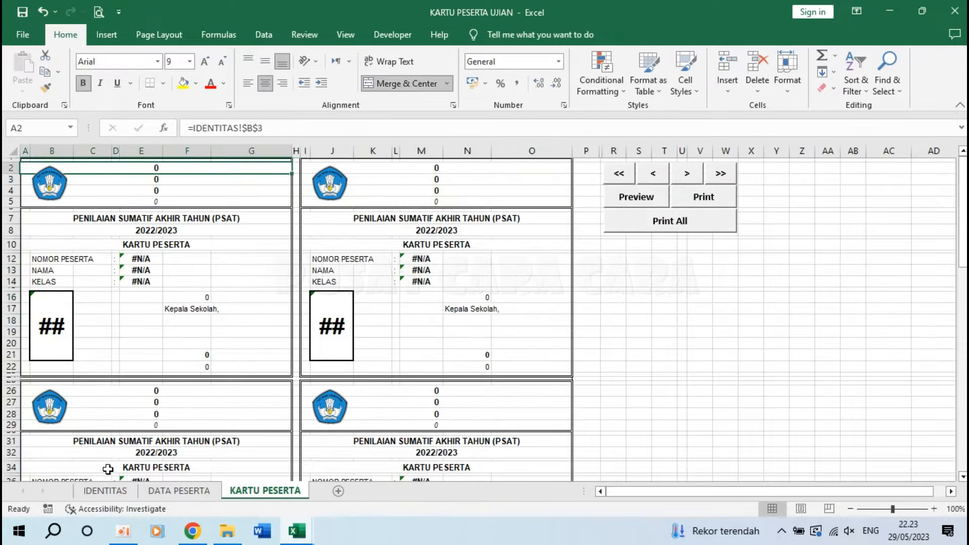
left_click(143, 440)
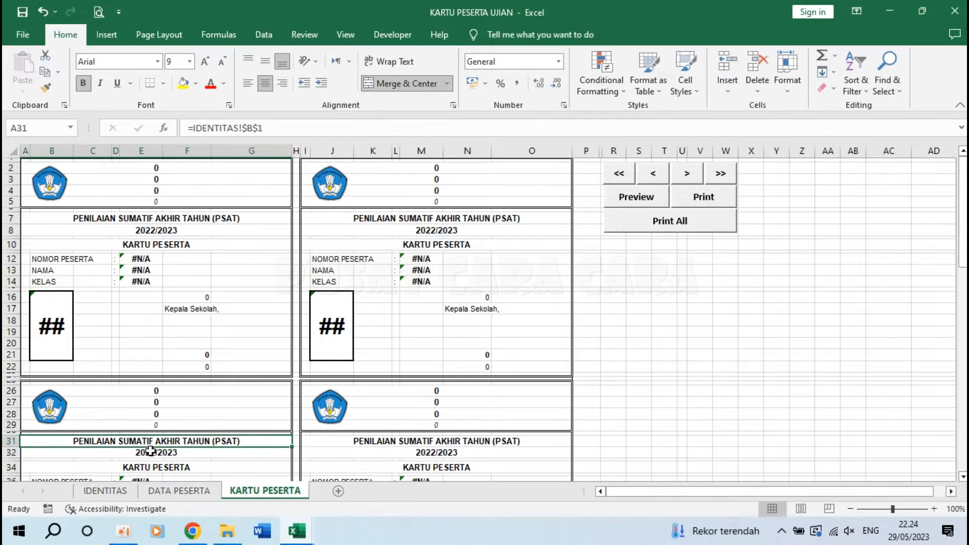
left_click(151, 452)
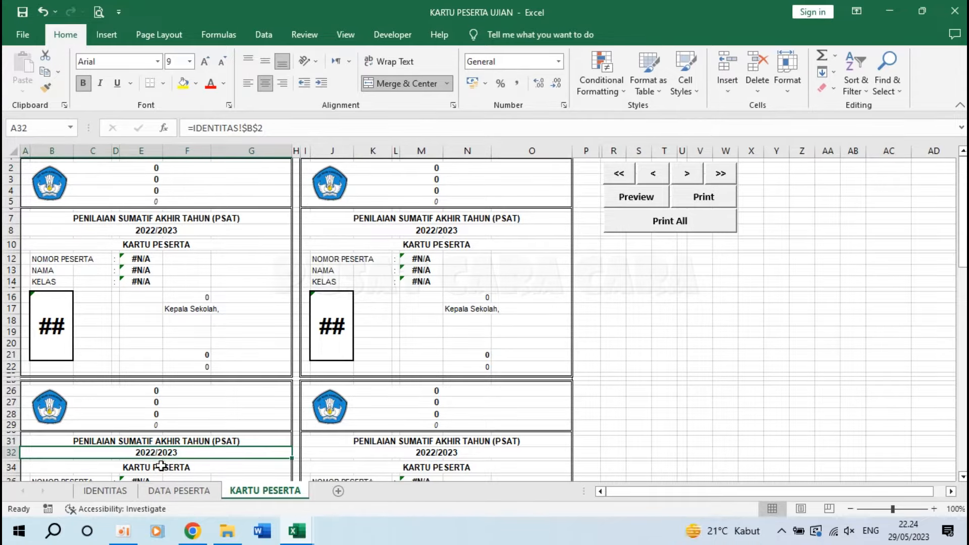
left_click(160, 468)
left_click(147, 442)
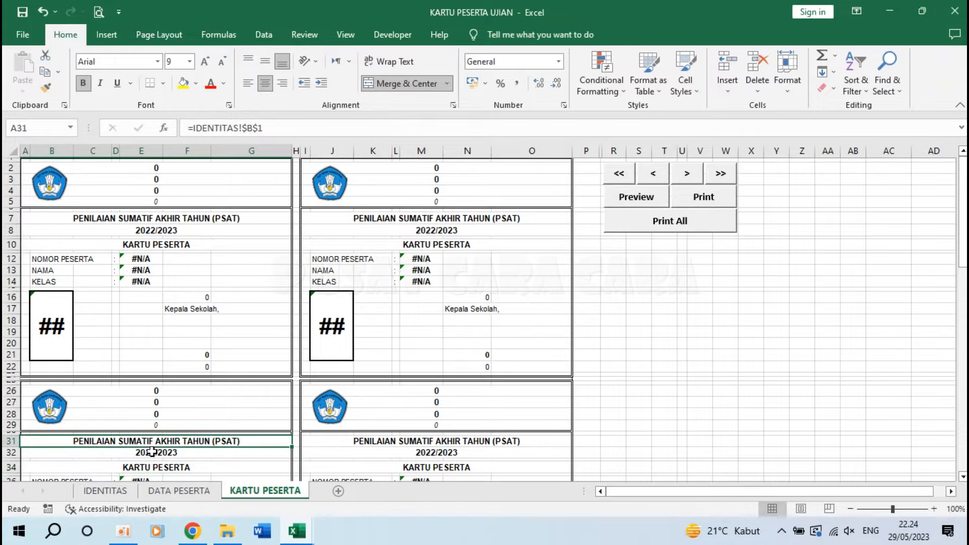
left_click(123, 492)
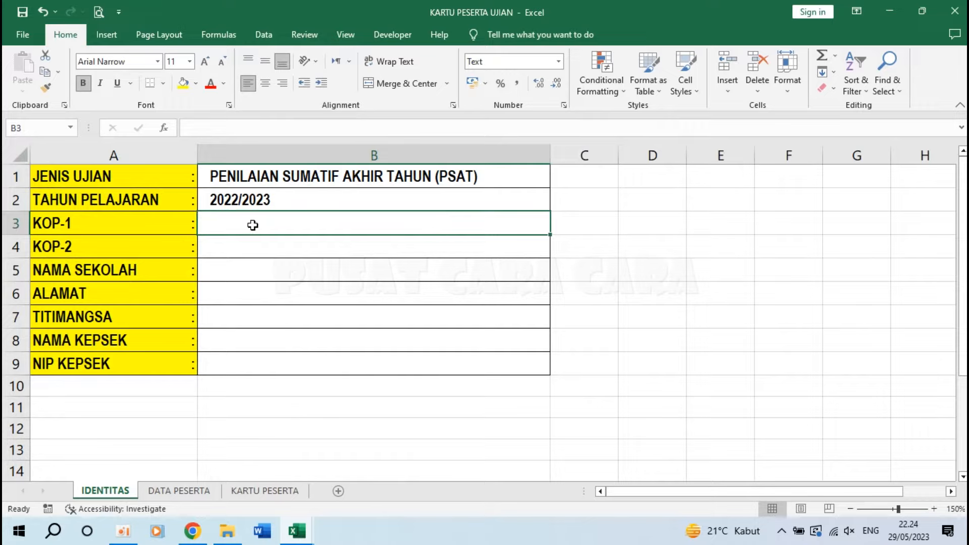
Enter letterhead lines PEMERINTAH KOTA CONTOH and DINAS PENDIDIKAN, checking them on the cards.
type("PEMERINTAH KO")
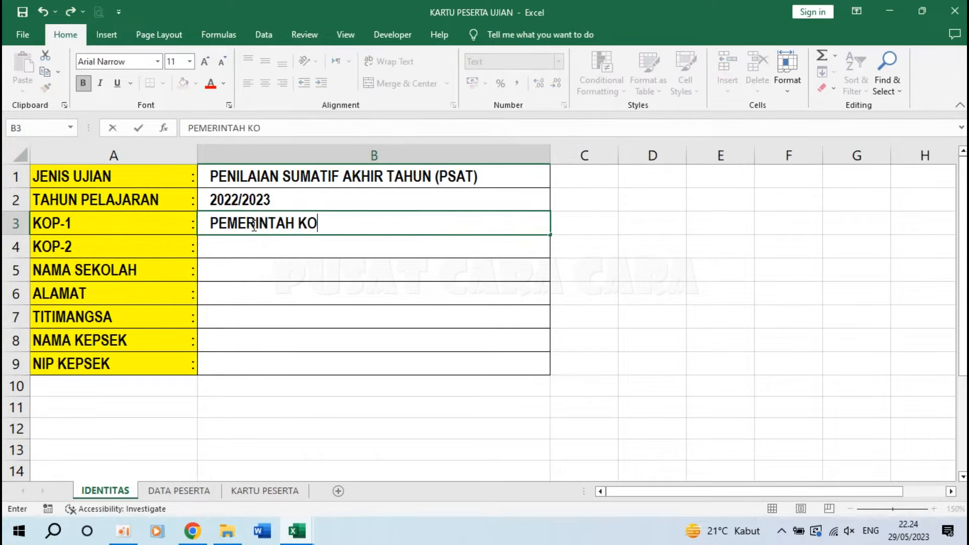
key("BackSpace")
type("OTA CONTOH")
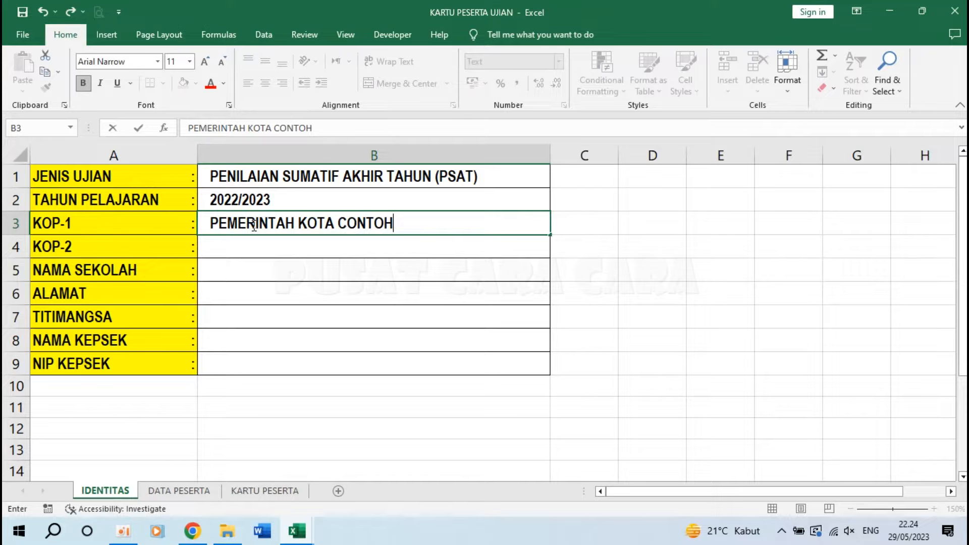
key("Return")
type("DINA")
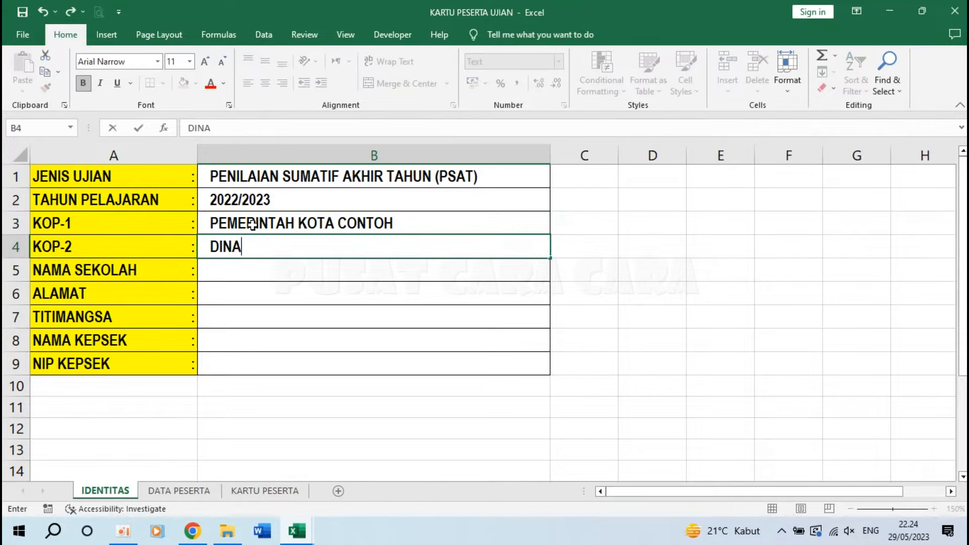
type("S PENDIDIKAN")
key("Return")
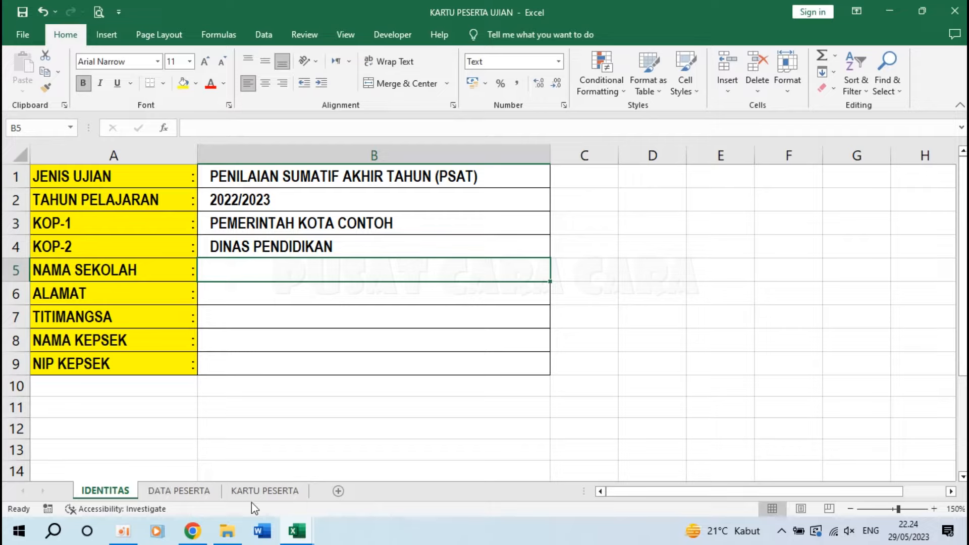
left_click(262, 492)
left_click(163, 182)
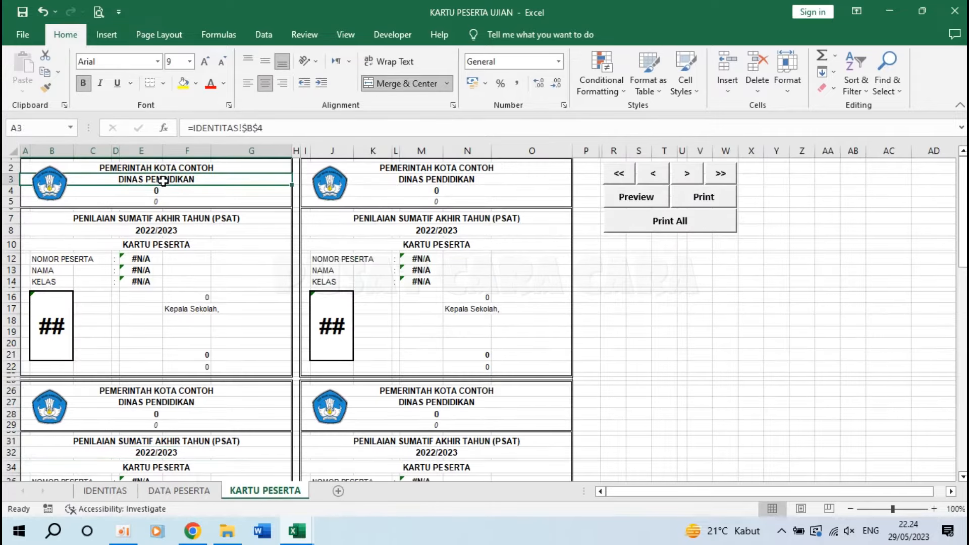
left_click(133, 492)
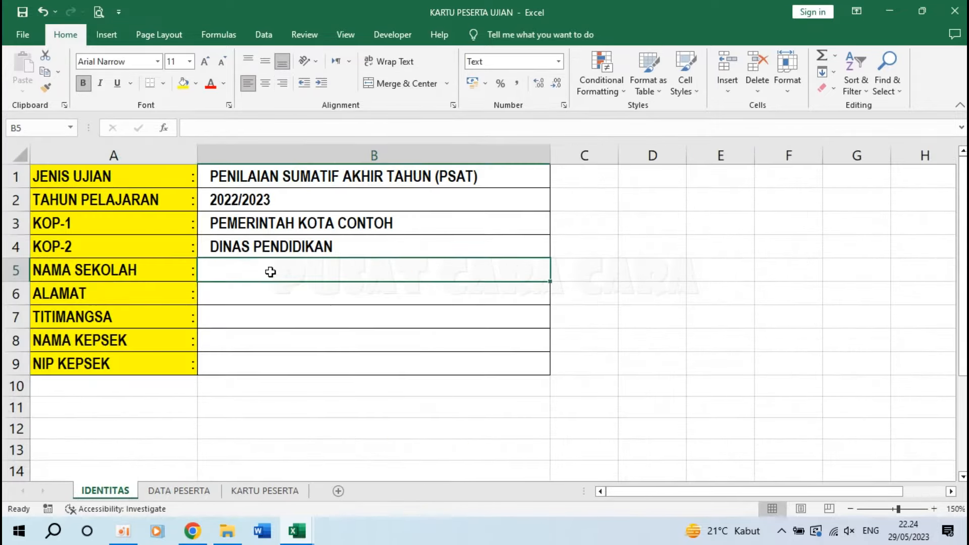
Enter school name SMP NEGERI 1 KOTA CONTOH, its address, 'Kota Contoh, 29 Mei 2023', principal's name and NIP.
type("SM")
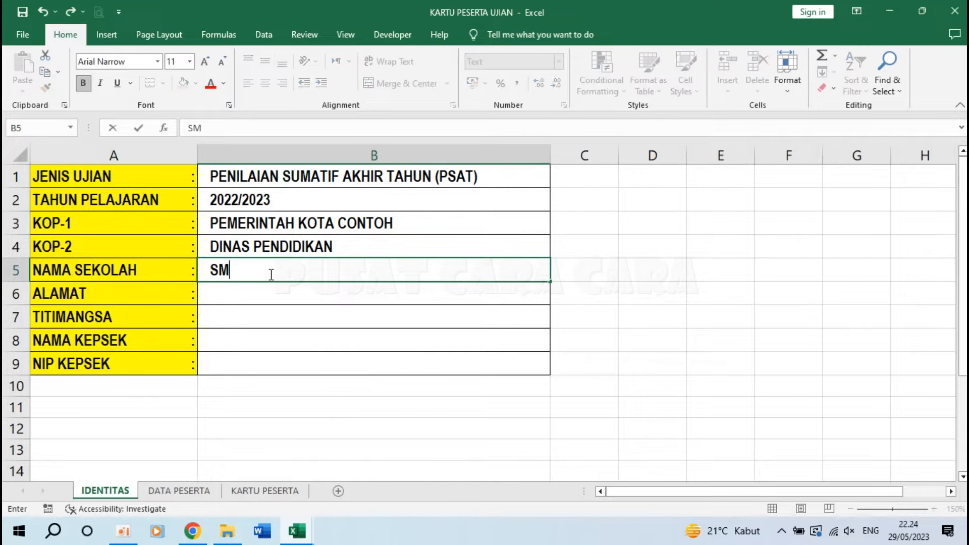
type("P NEGERI 1 KOTA CONTOH")
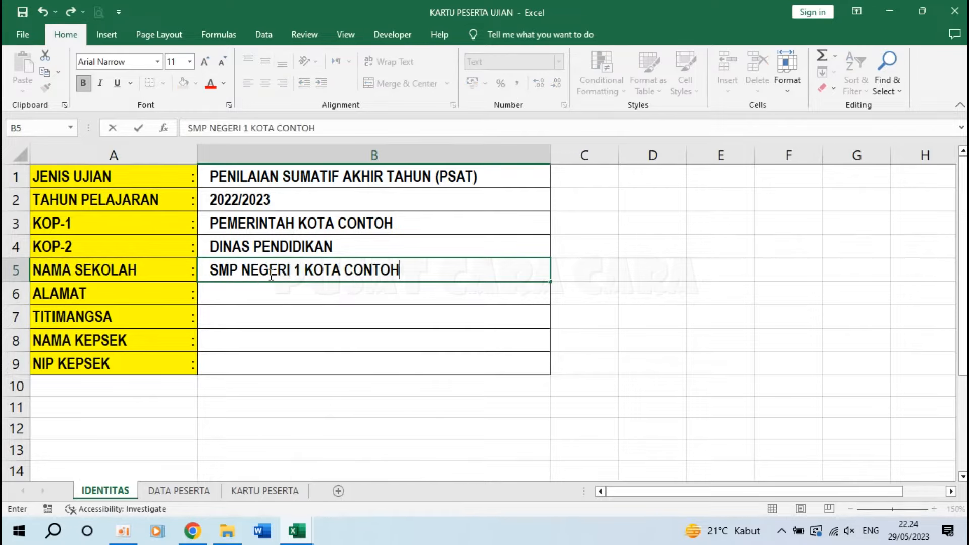
key("Return")
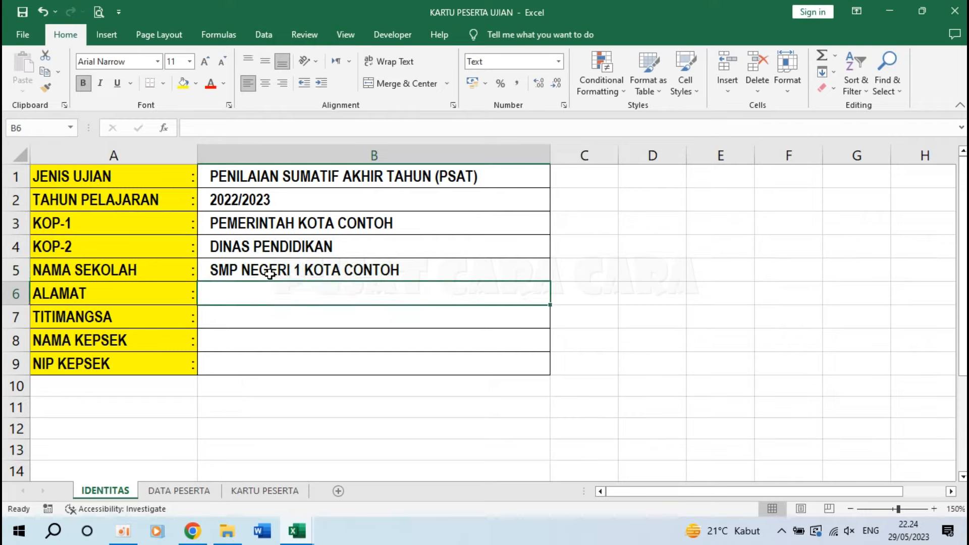
type("Jl. Smapel No.")
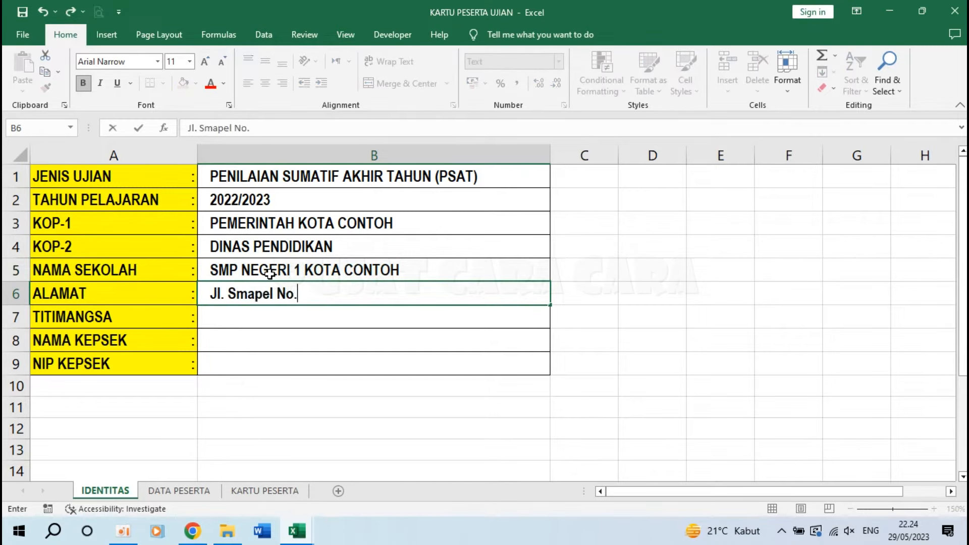
type(" 100 Tlp. (0123) 45678901")
key("Return")
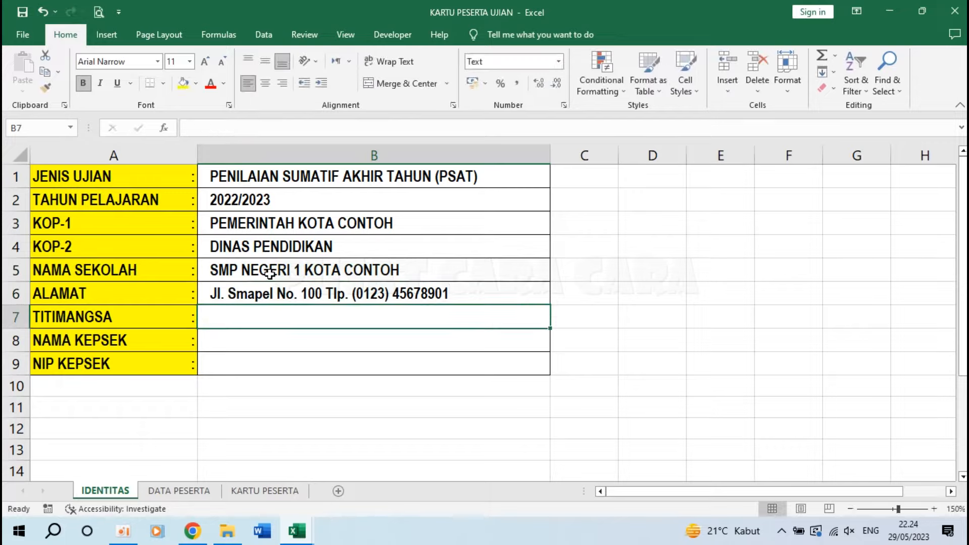
type("K")
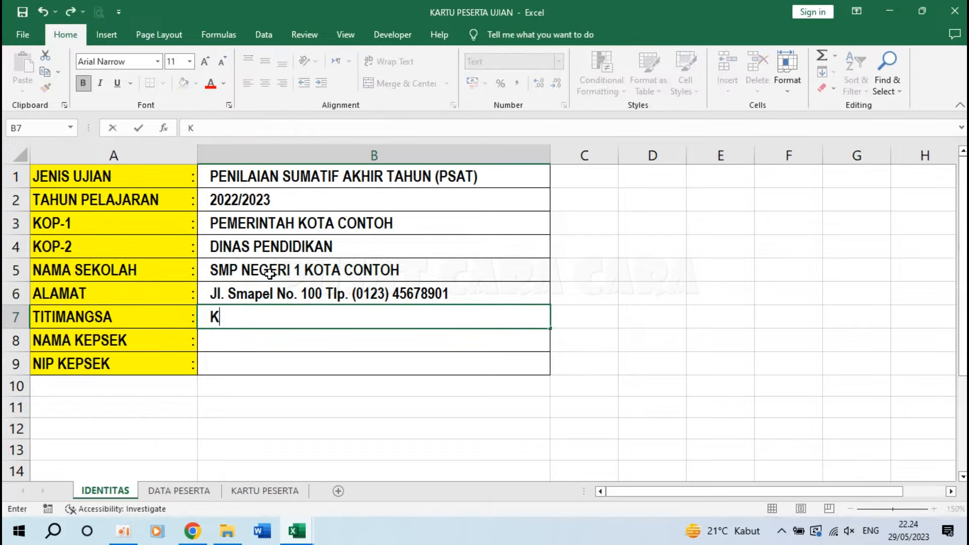
type("ota Contoh, ")
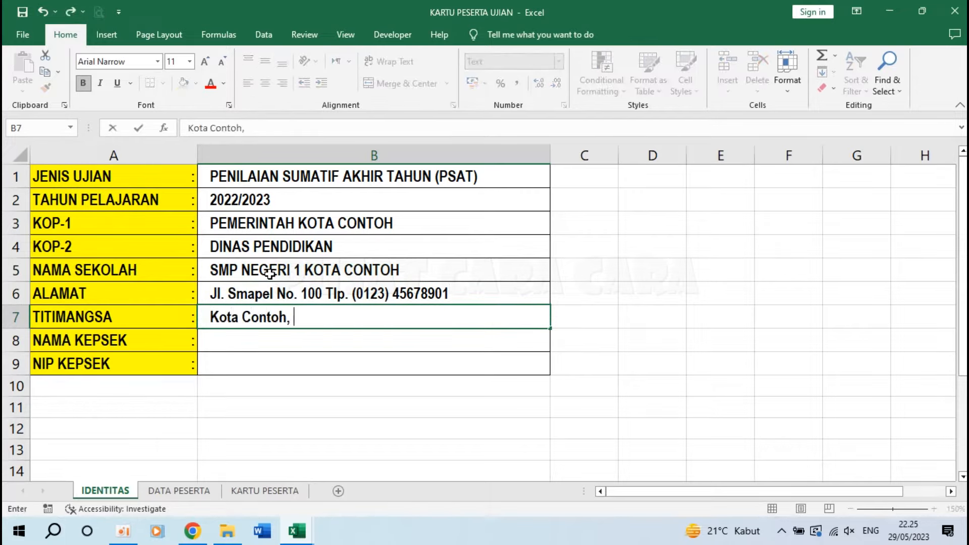
type("29 Mei 2023")
key("Return")
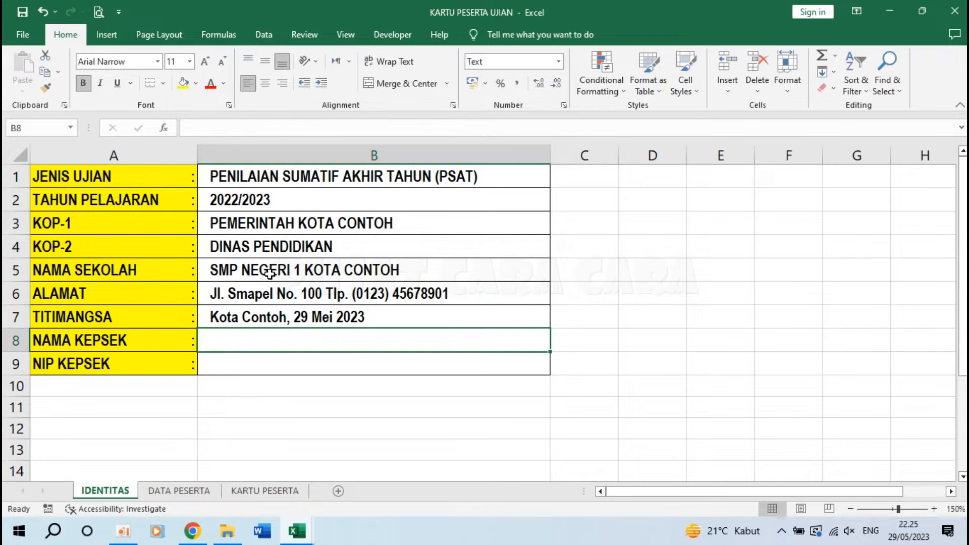
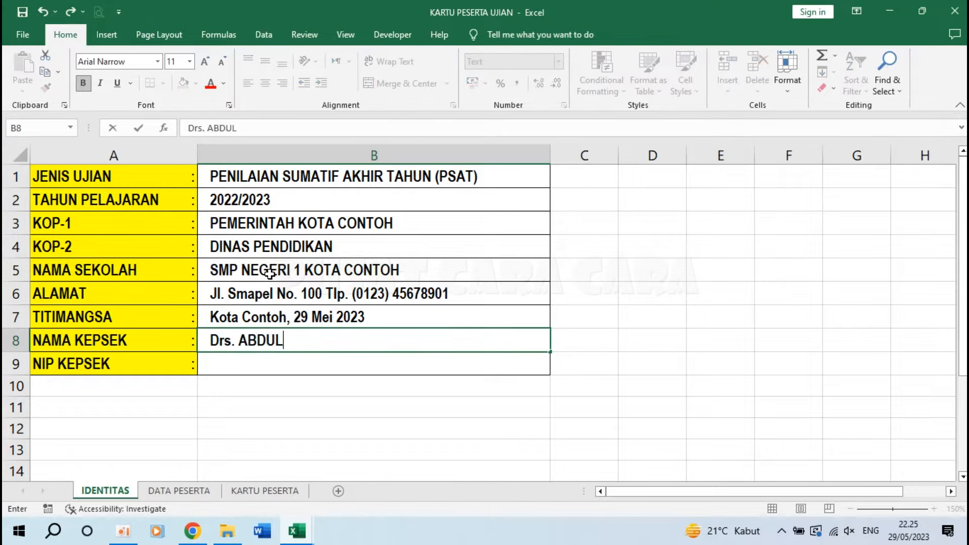
key("Return")
type("12345678 123456 1 123")
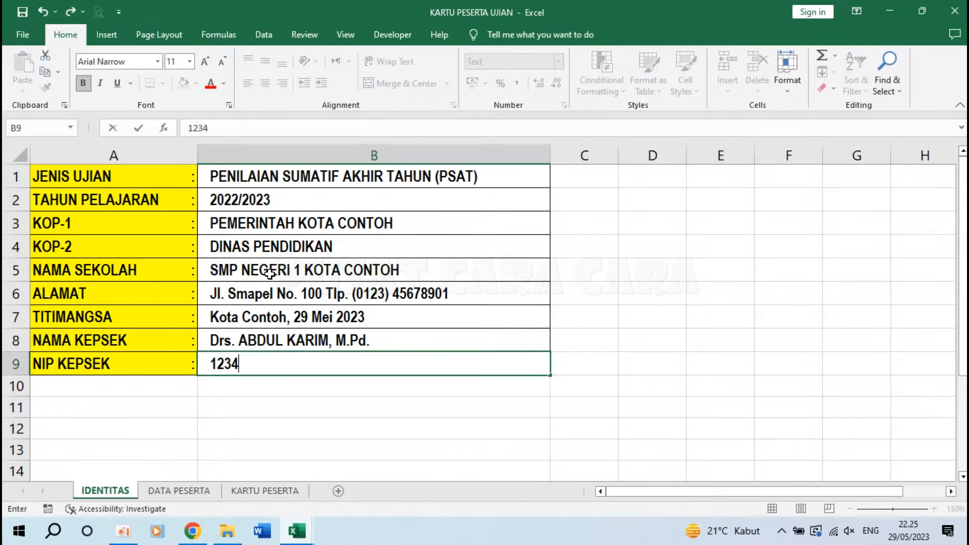
key("Return")
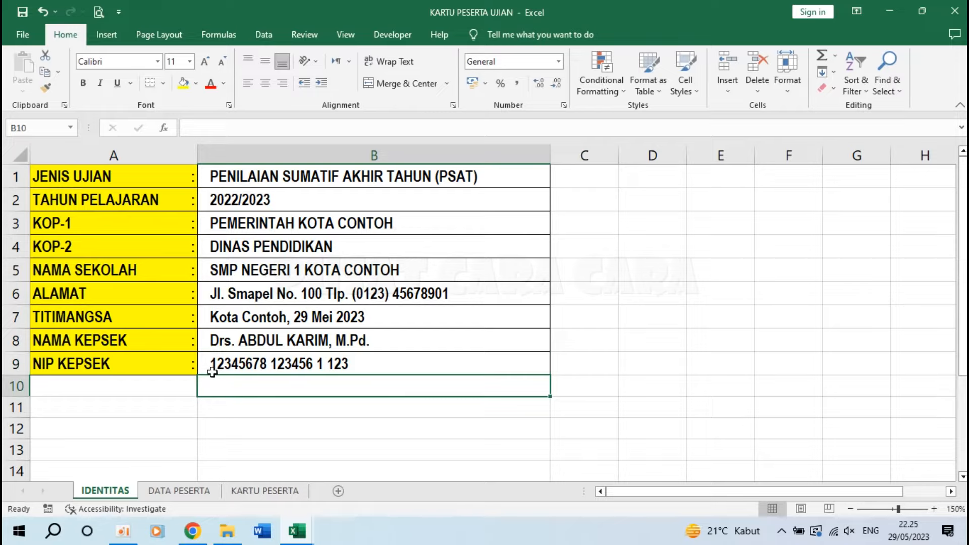
left_click(250, 493)
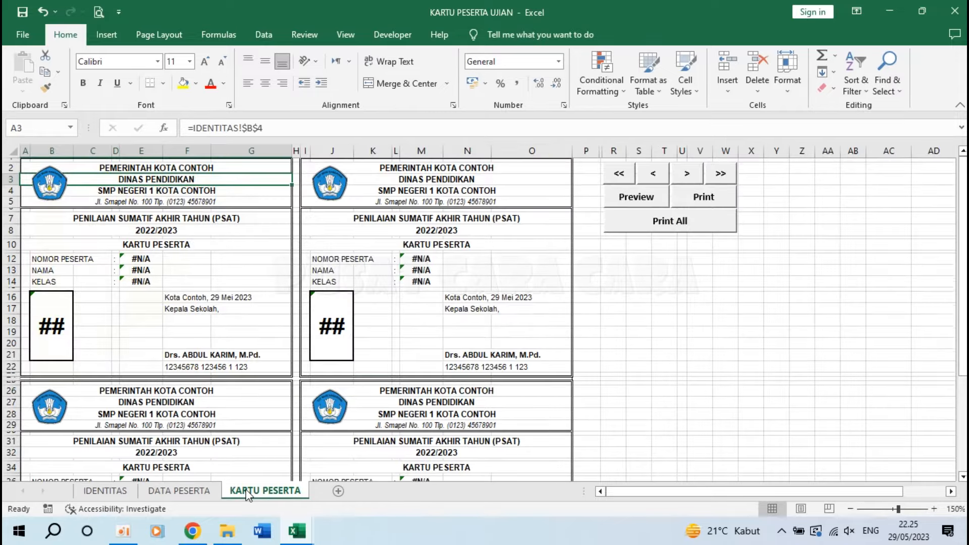
Check the card's letterhead, principal name and NIP formulas linked to IDENTITAS, then select the school logo.
left_click(144, 168)
left_click(148, 181)
left_click(143, 192)
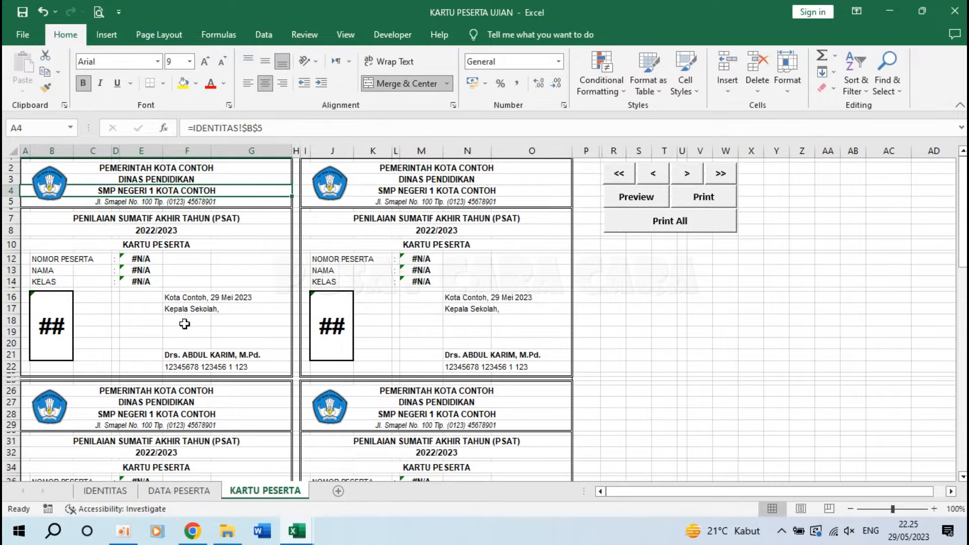
left_click(183, 354)
left_click(189, 367)
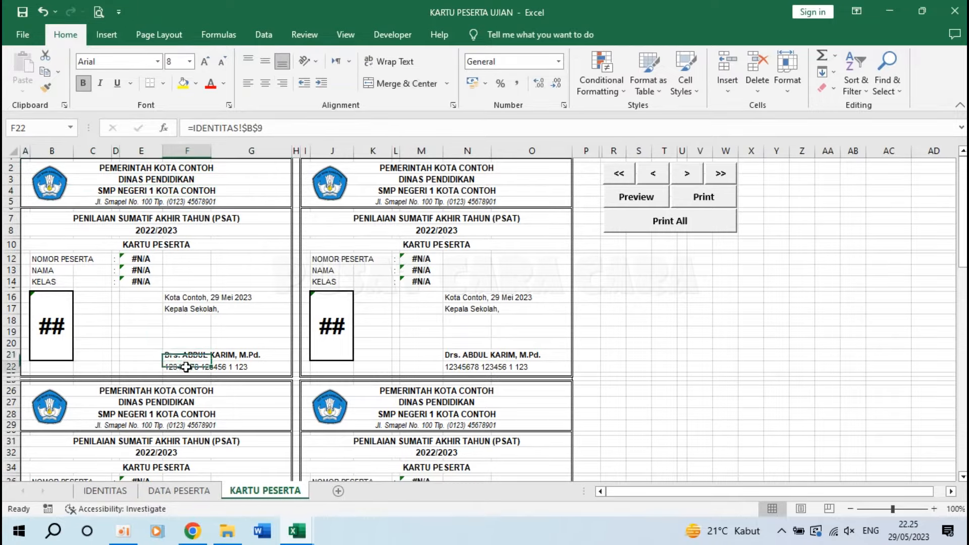
key("Up")
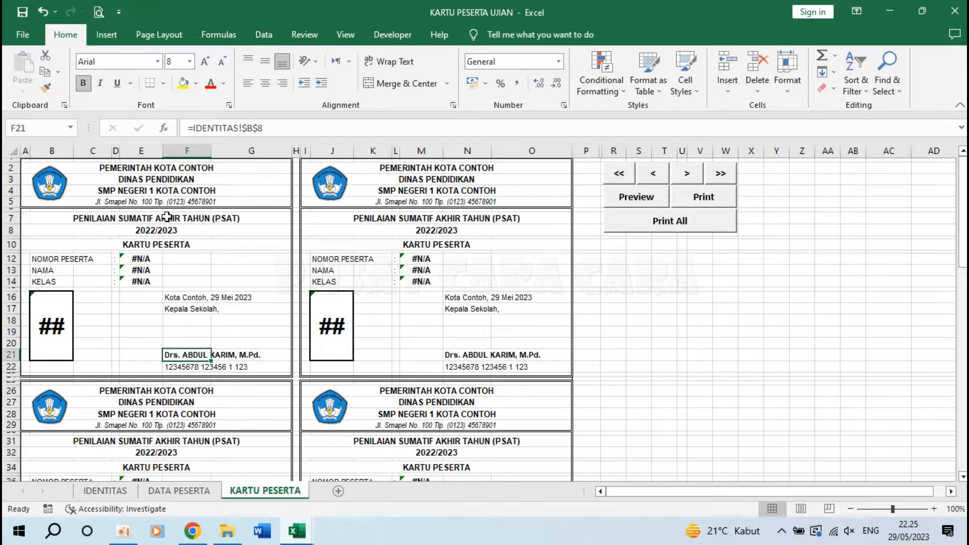
left_click(55, 185)
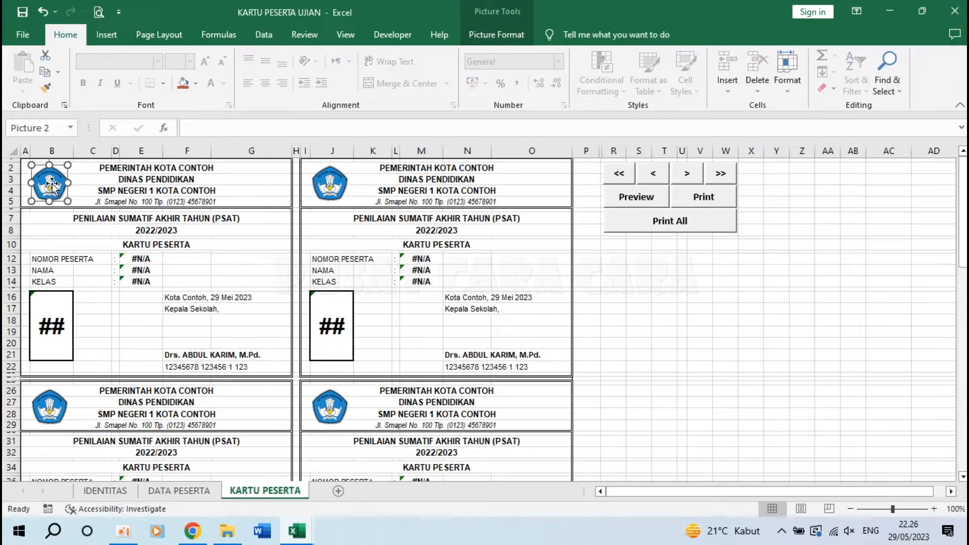
right_click(55, 188)
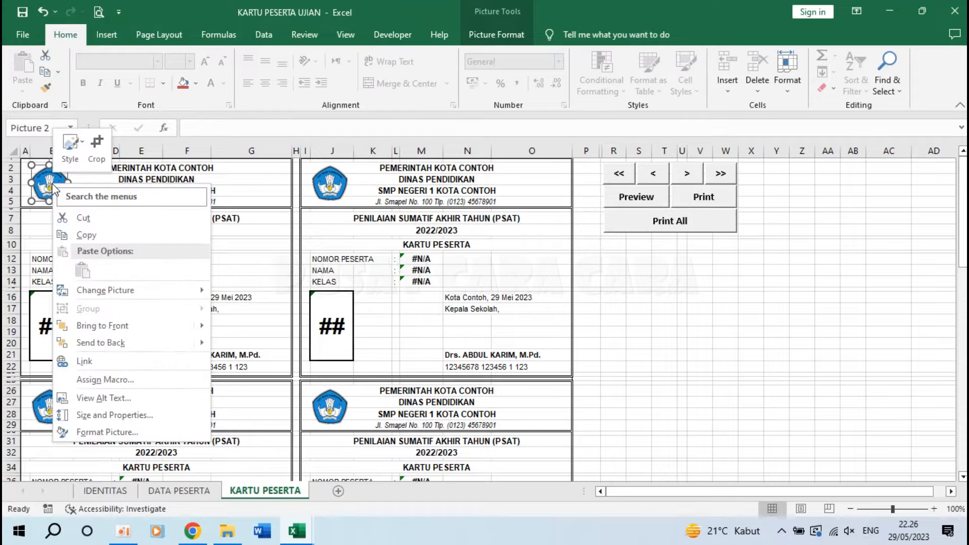
mouse_move(159, 287)
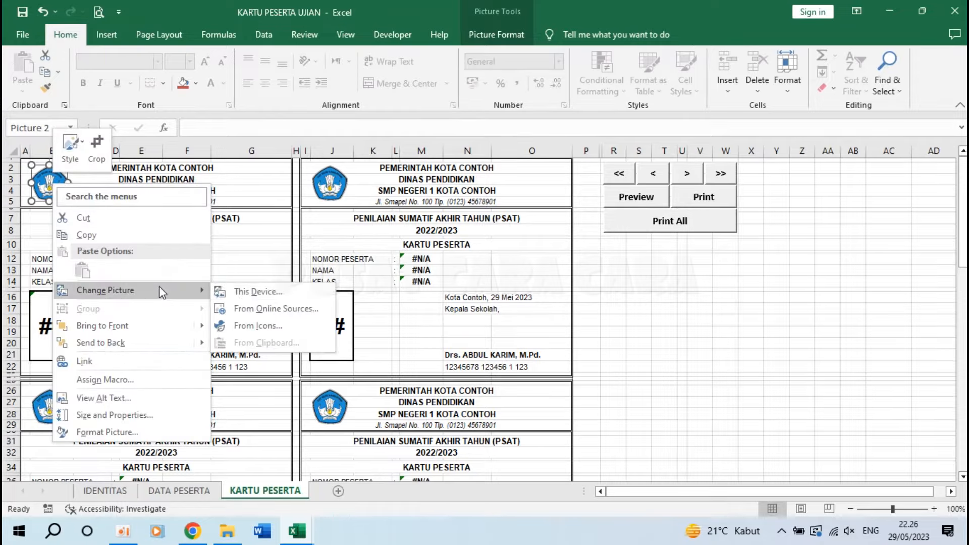
left_click(244, 293)
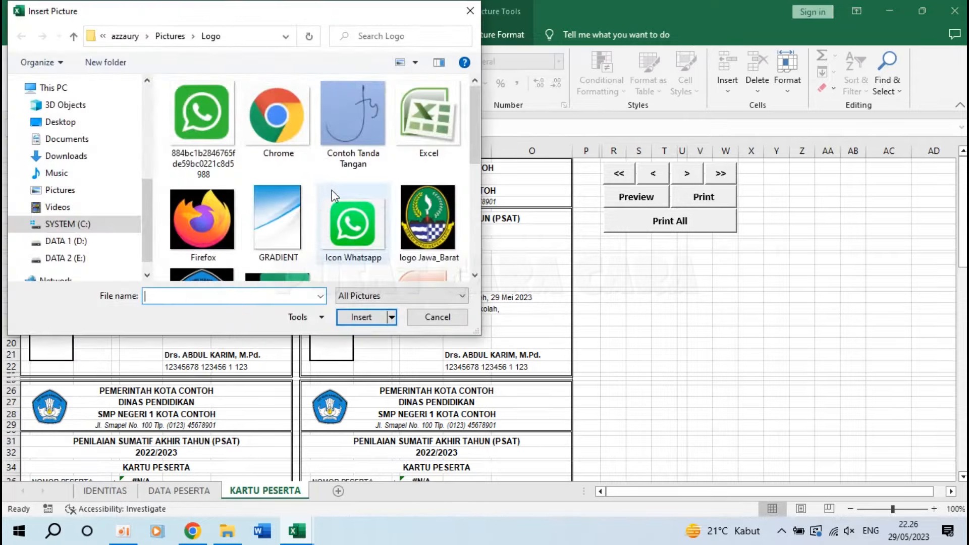
left_click_drag(473, 123, 473, 163)
left_click(353, 207)
left_click(361, 317)
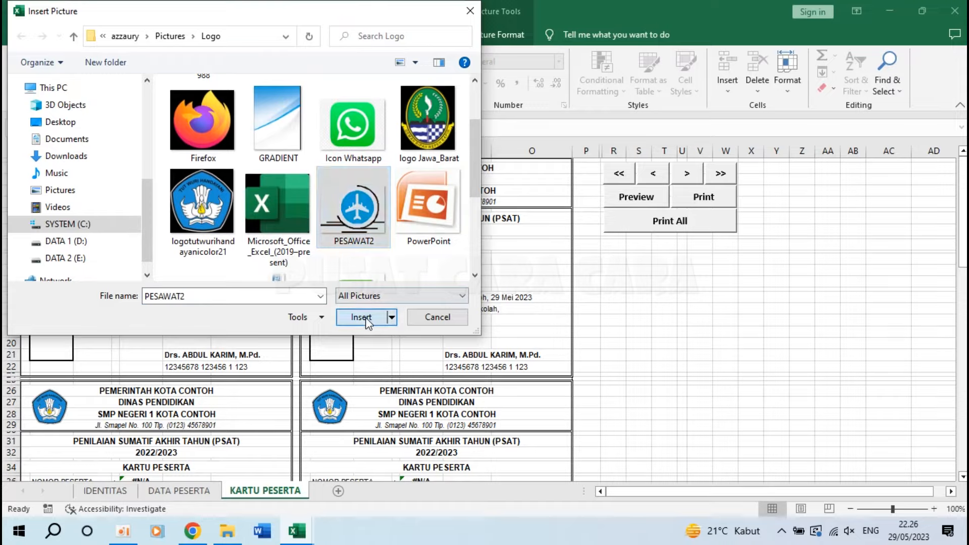
left_click(111, 198)
left_click(55, 186)
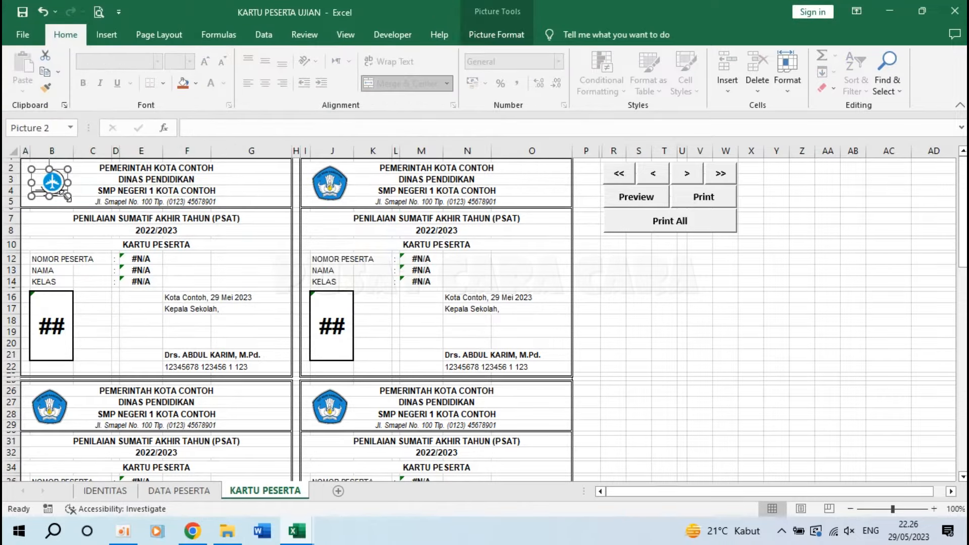
left_click_drag(66, 194, 74, 199)
left_click(129, 202)
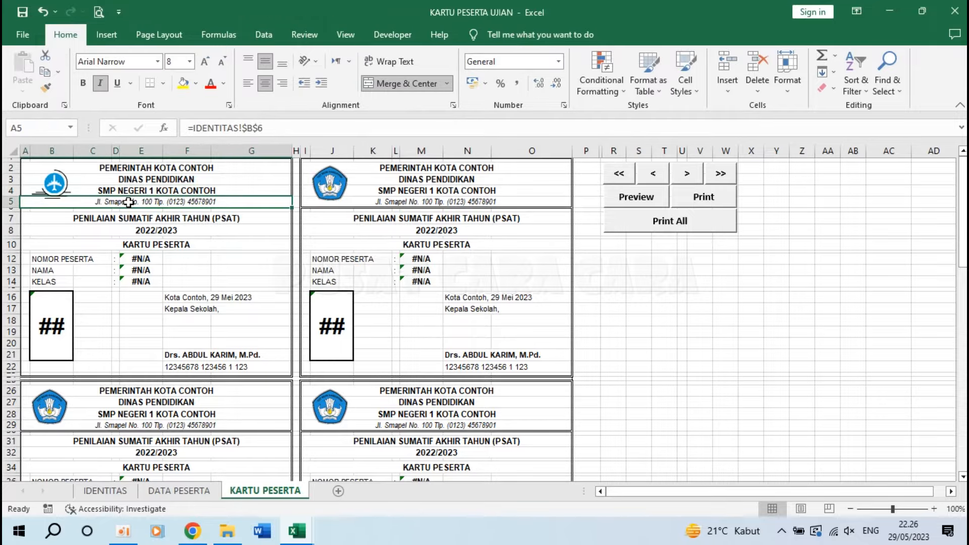
key("ctrl+z")
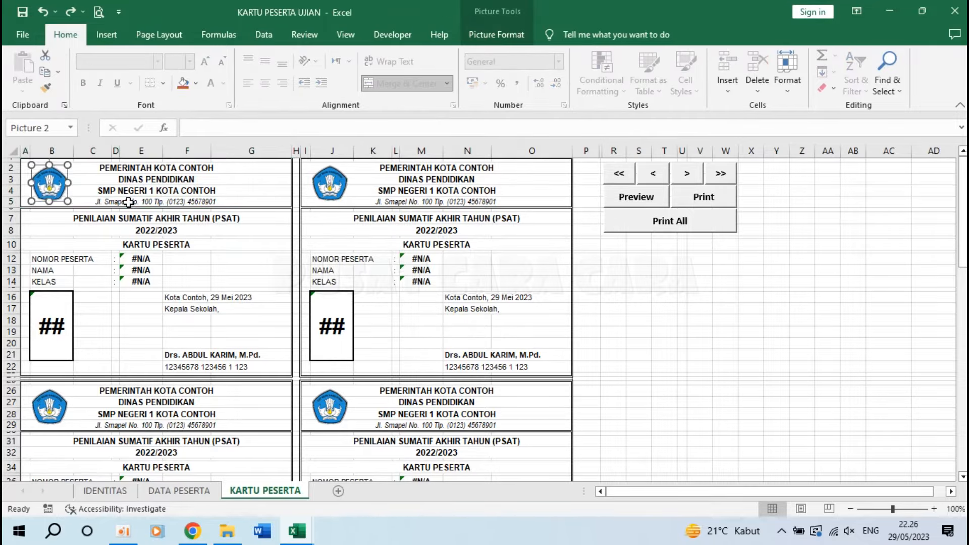
left_click(231, 246)
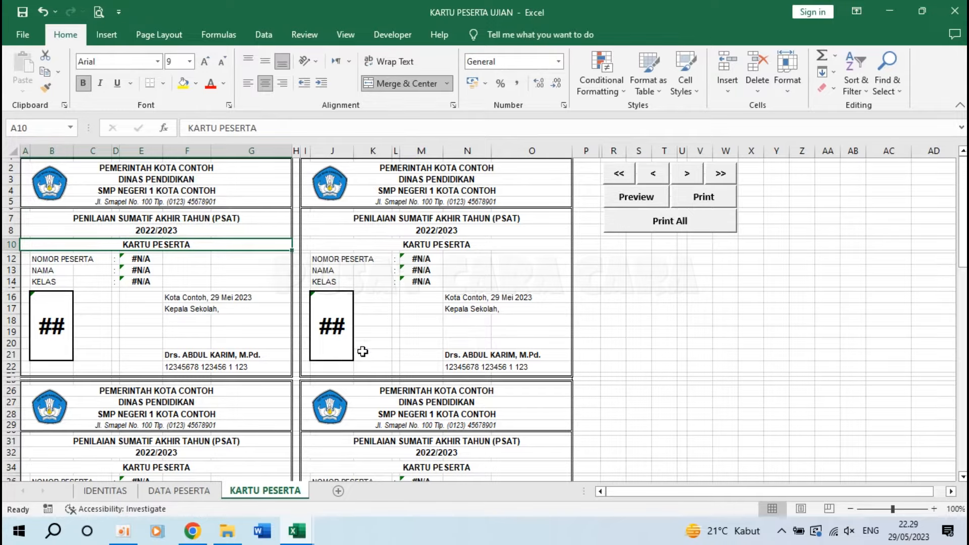
On DATA PESERTA, enter participant number 001/VII-1/PSAT/2023 in B3.
left_click(192, 491)
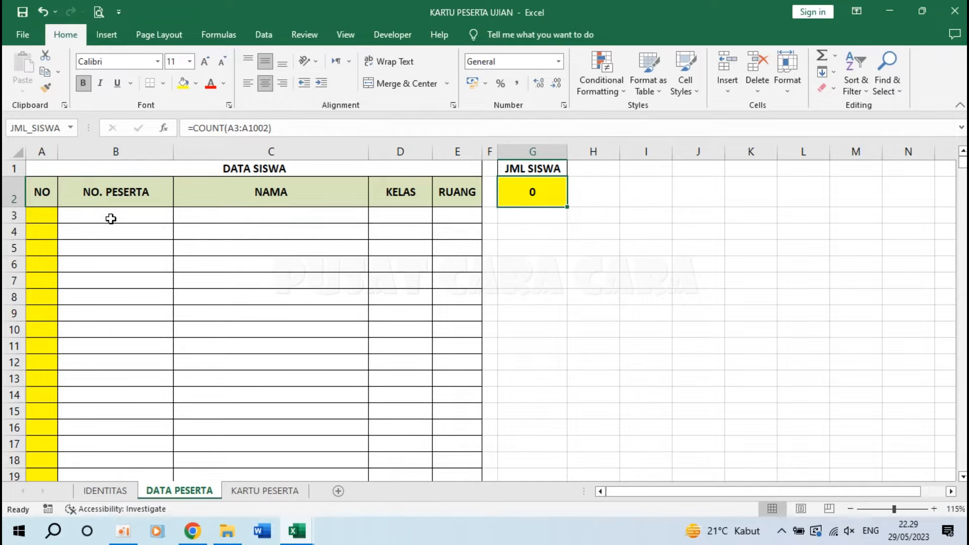
left_click_drag(119, 151, 457, 171)
left_click(98, 209)
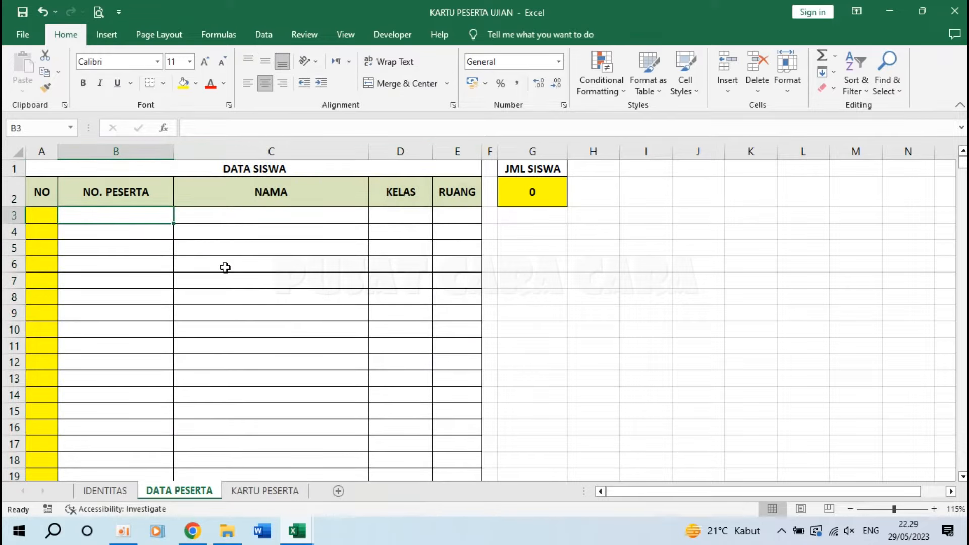
type("001/VII-1")
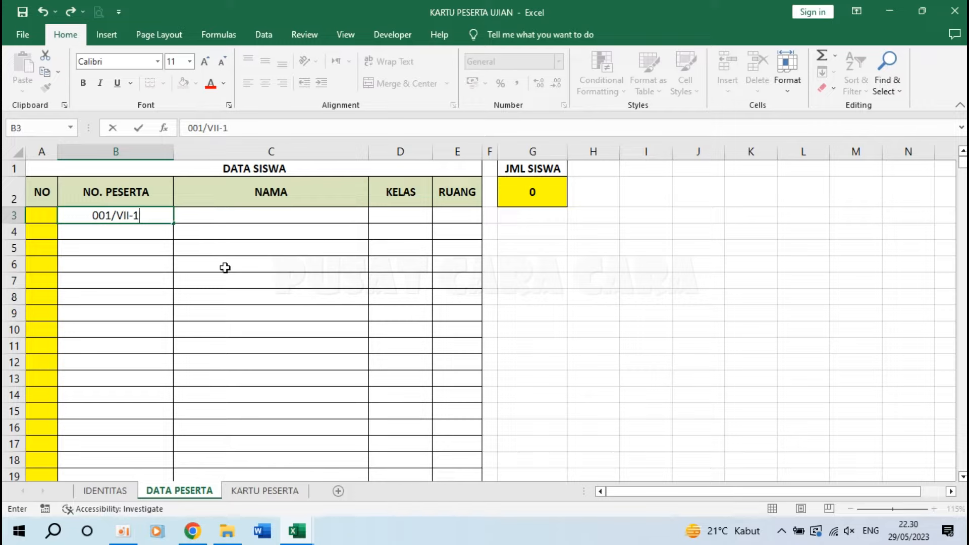
type("/")
type("P")
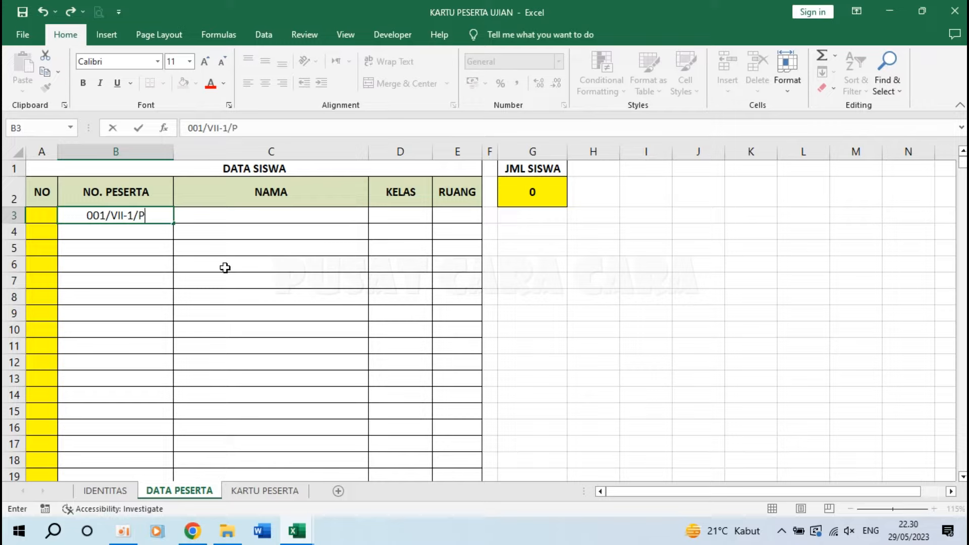
type("SAT/2023")
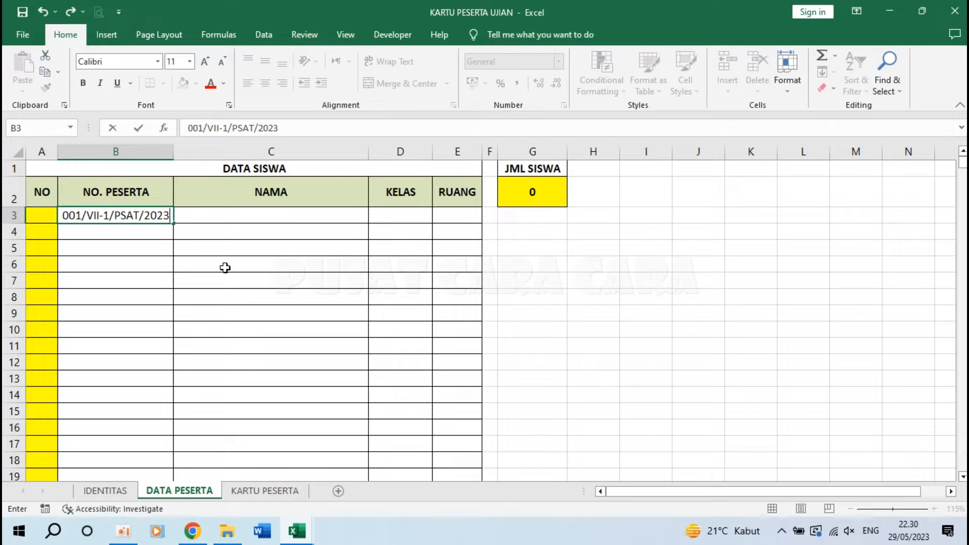
key("Return")
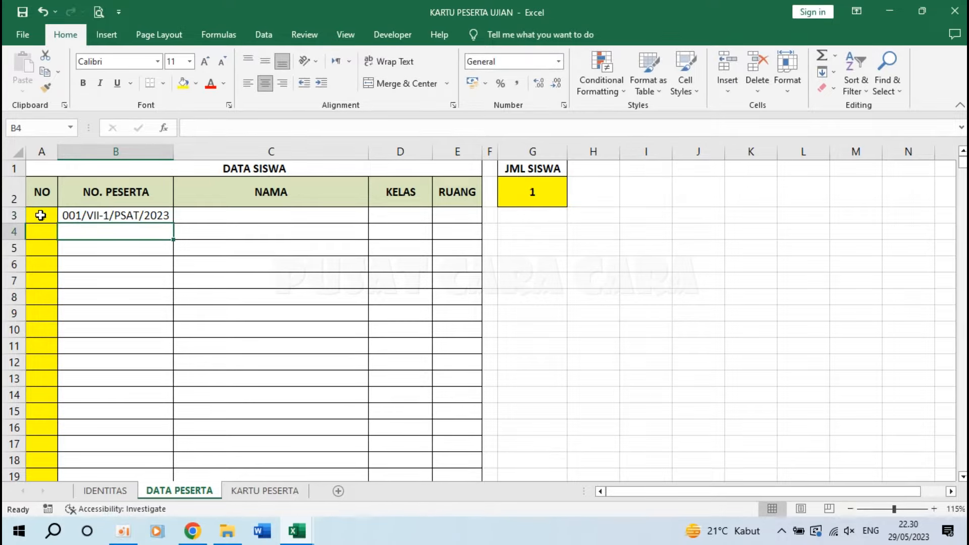
Fill row 3 with name NAMA 1, class VII-A and room 1.
left_click(235, 218)
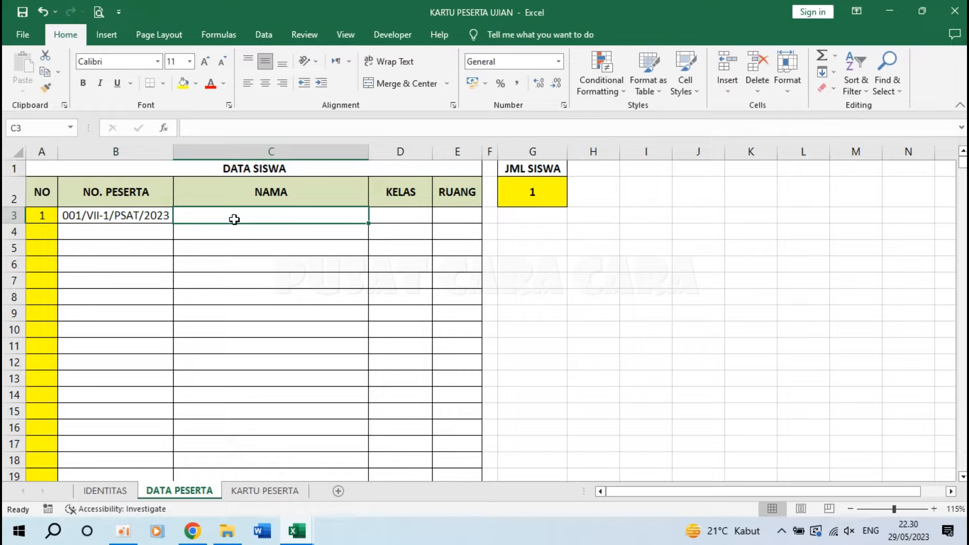
type("NAMA 1")
key("Tab")
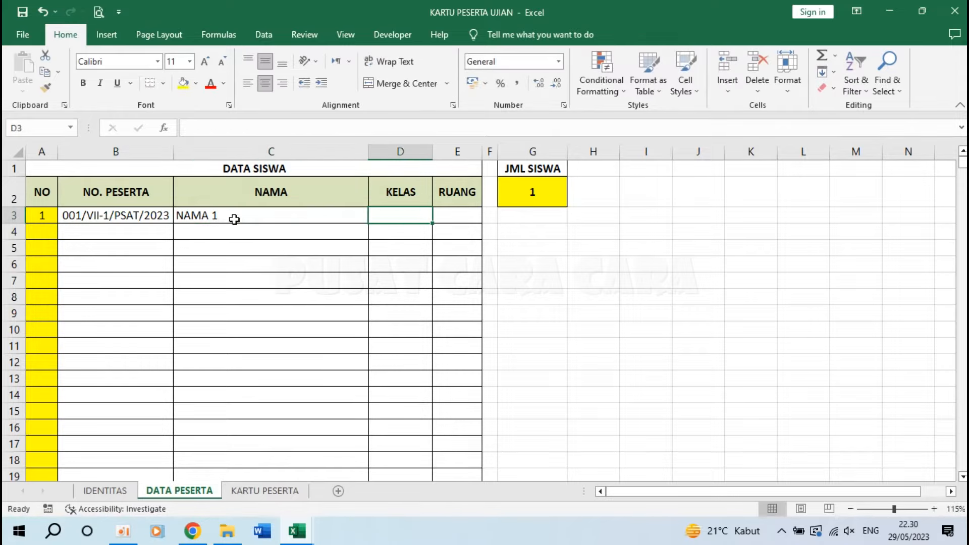
type("VII-C")
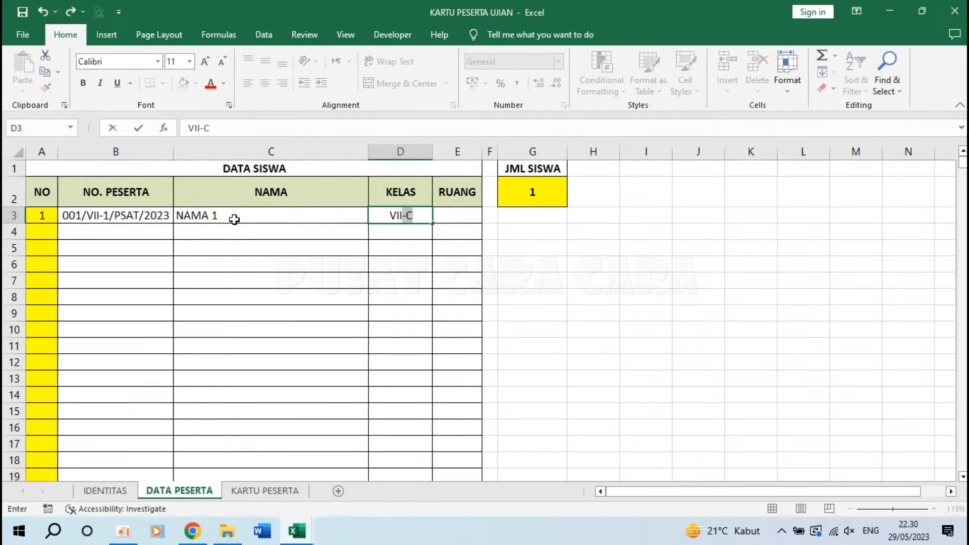
type("A")
key("Tab")
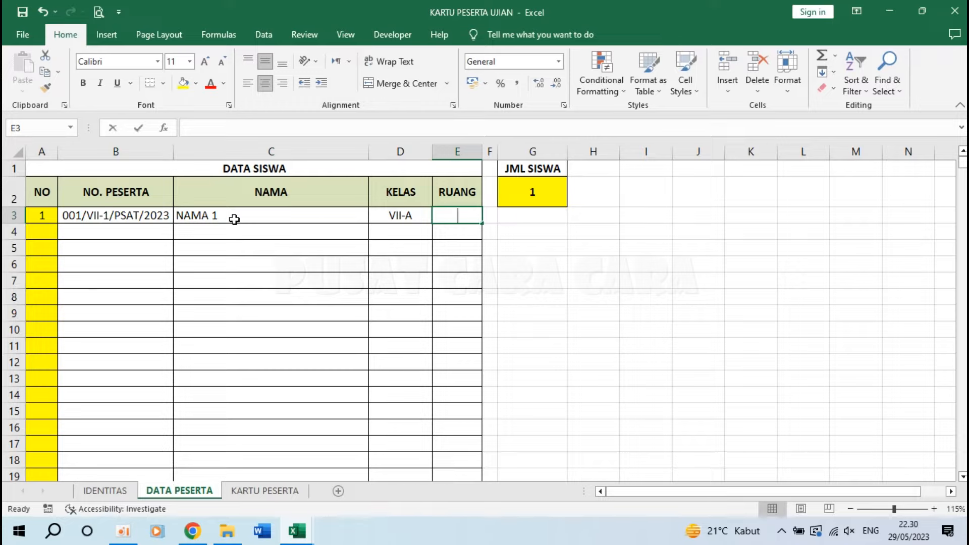
type("1")
key("Return")
key("Up")
Re-enter the RUANG value in E3 as '01 so the leading zero is kept.
type("'")
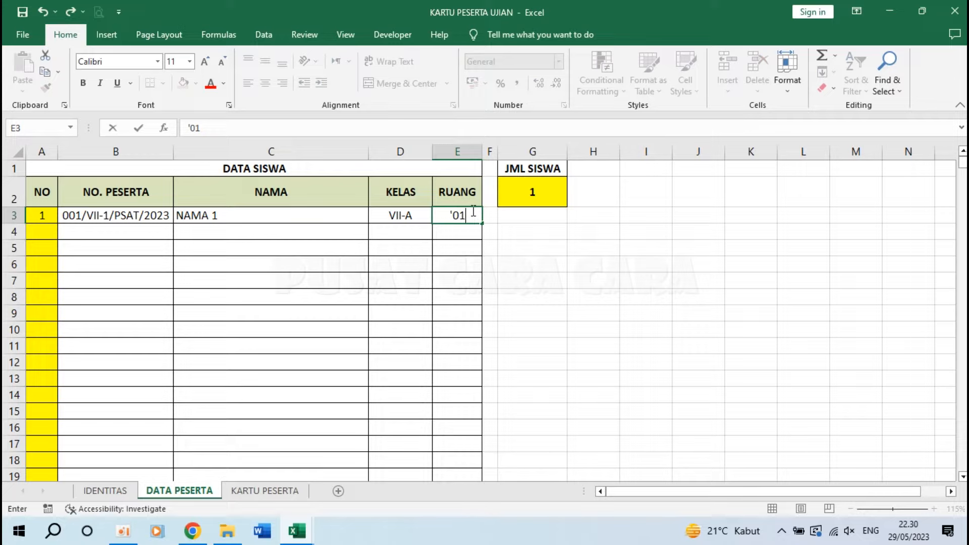
key("Return")
left_click(472, 210)
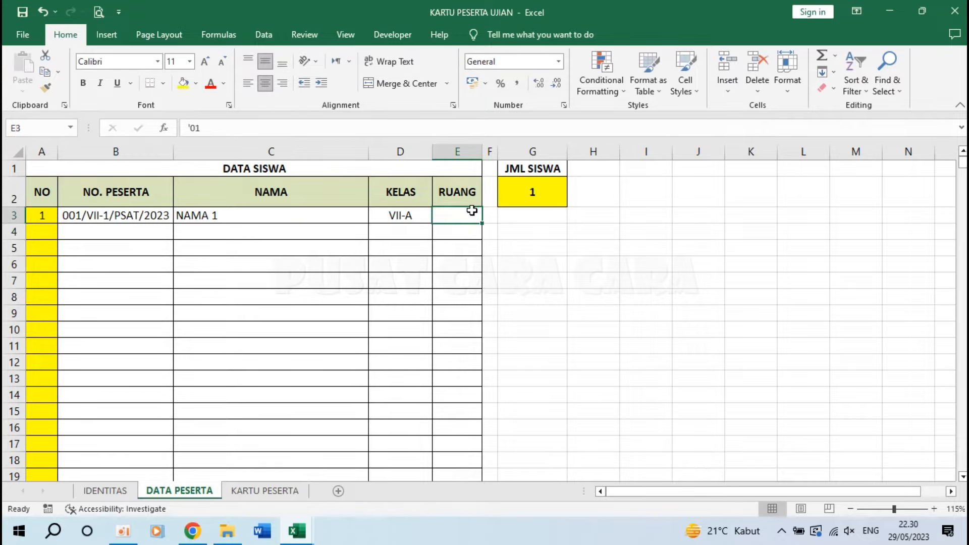
type("0")
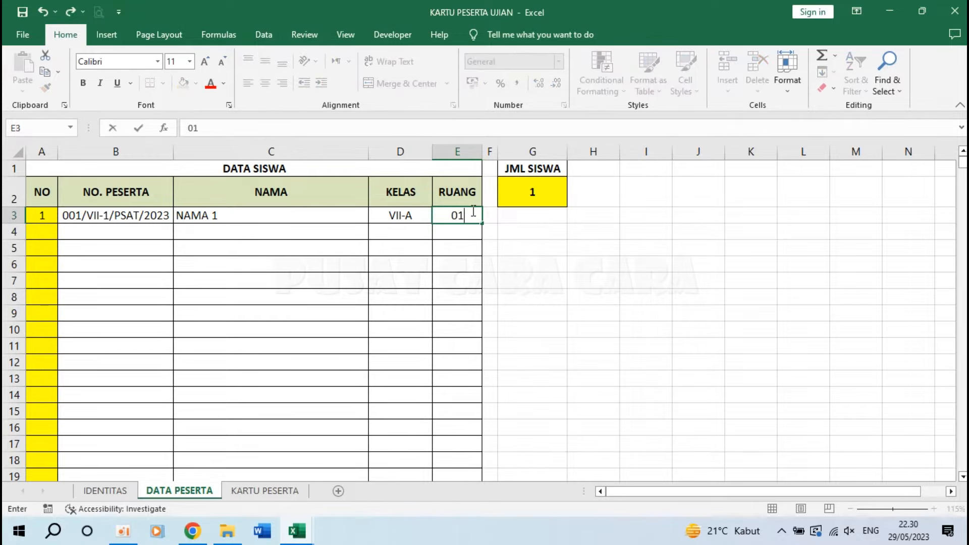
type("1")
key("Return")
left_click(472, 211)
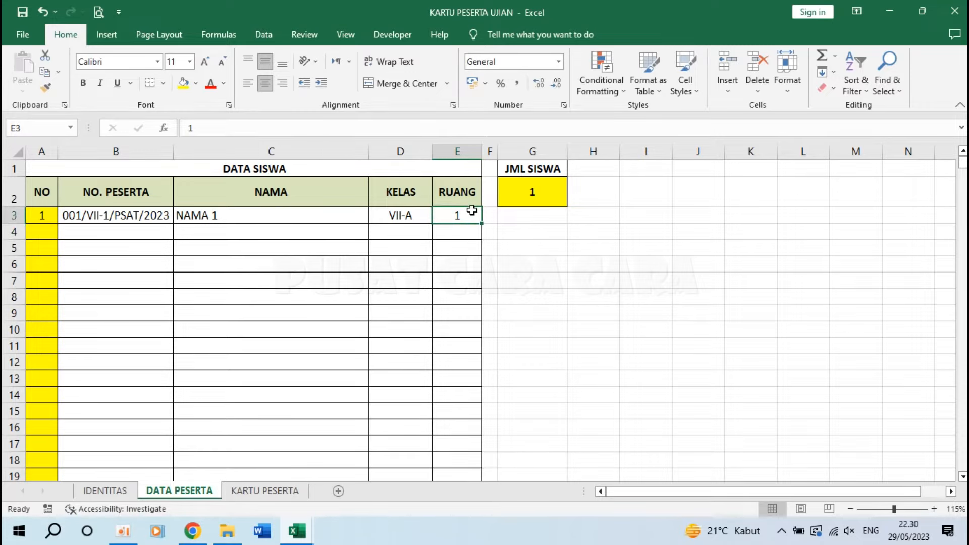
type("'")
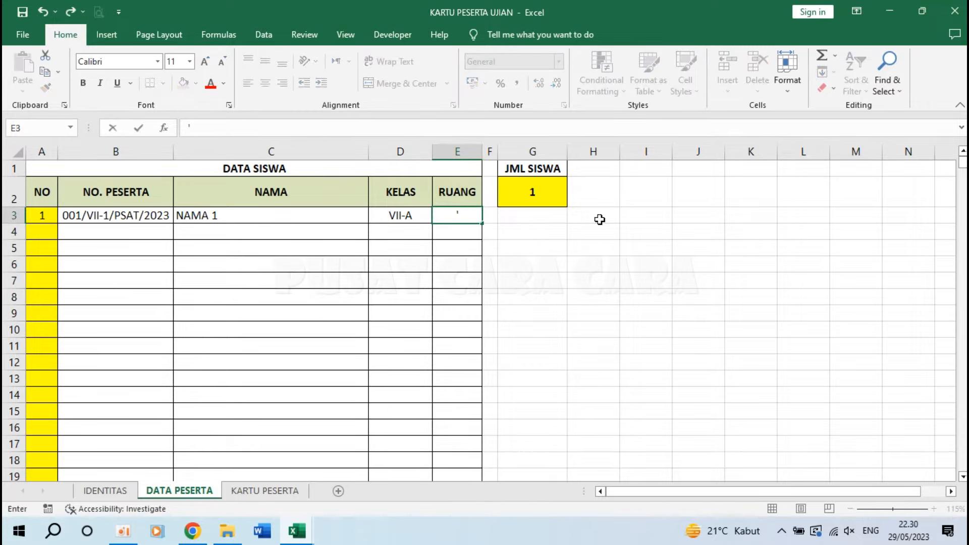
type("01")
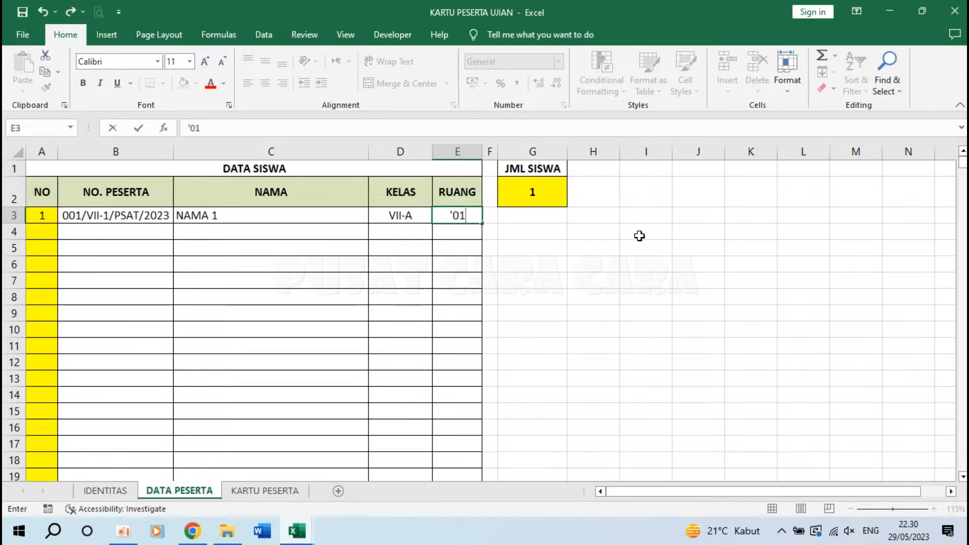
key("Return")
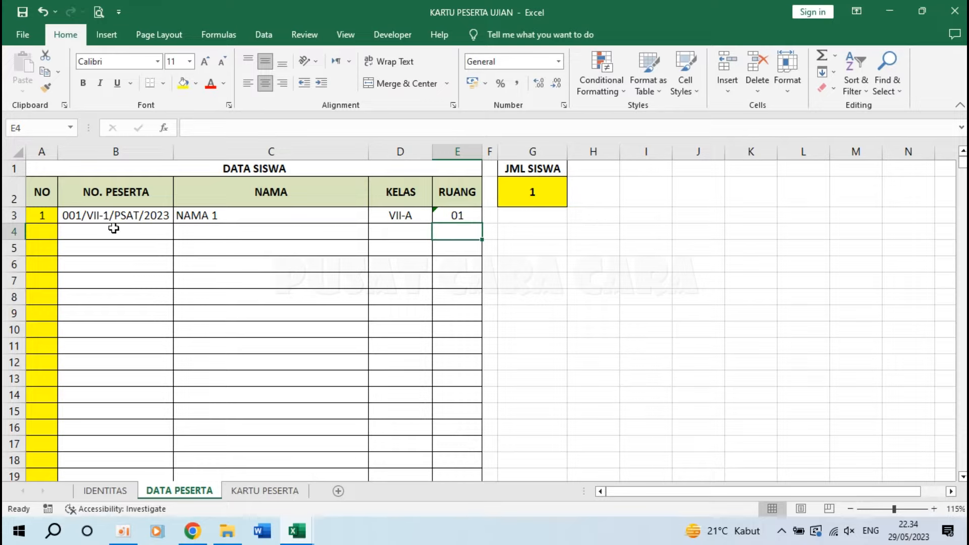
Check the participant number in B3 and the name in C3.
left_click(81, 217)
left_click(237, 215)
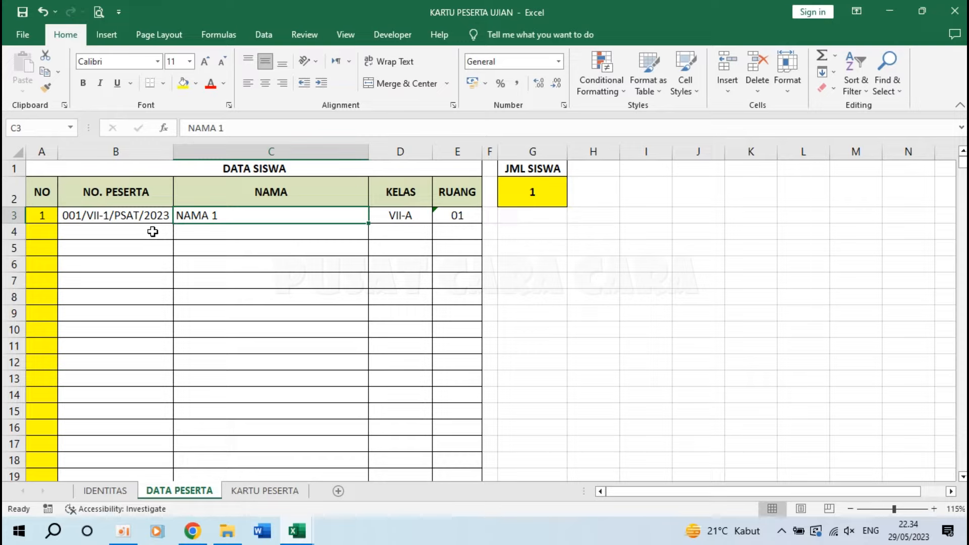
left_click(614, 287)
Copy Book1's 108 participant rows (A2:D109) and return to the KARTU PESERTA UJIAN workbook.
mouse_move(308, 534)
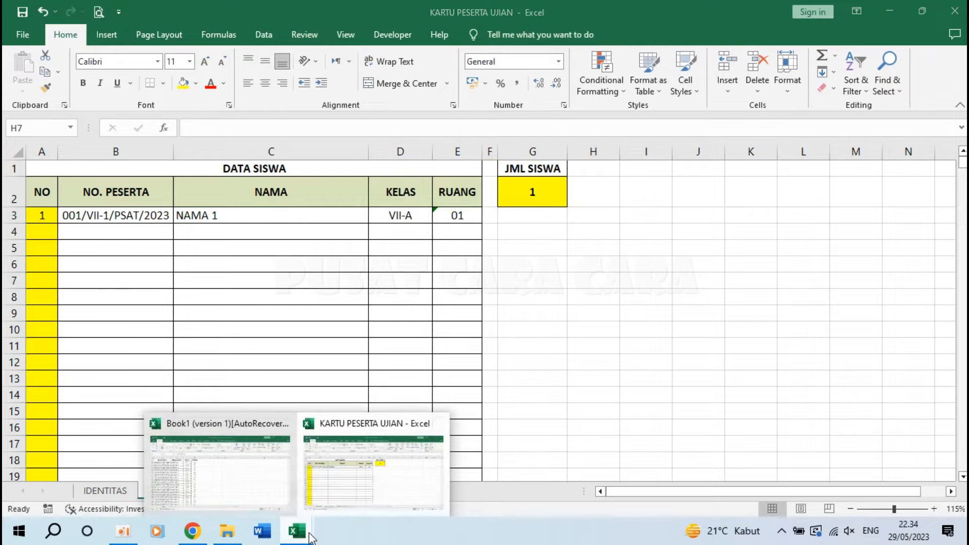
left_click(277, 454)
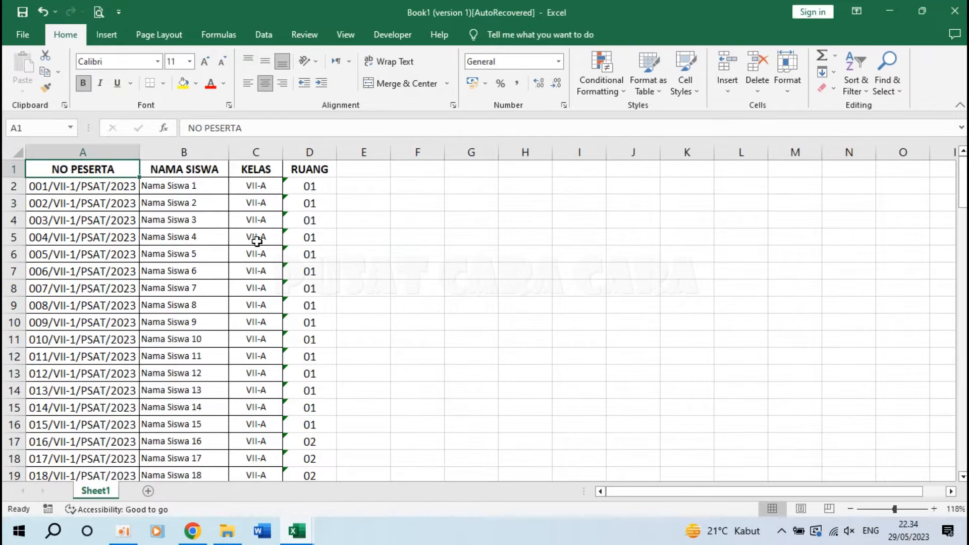
scroll(257, 241, "up", 3)
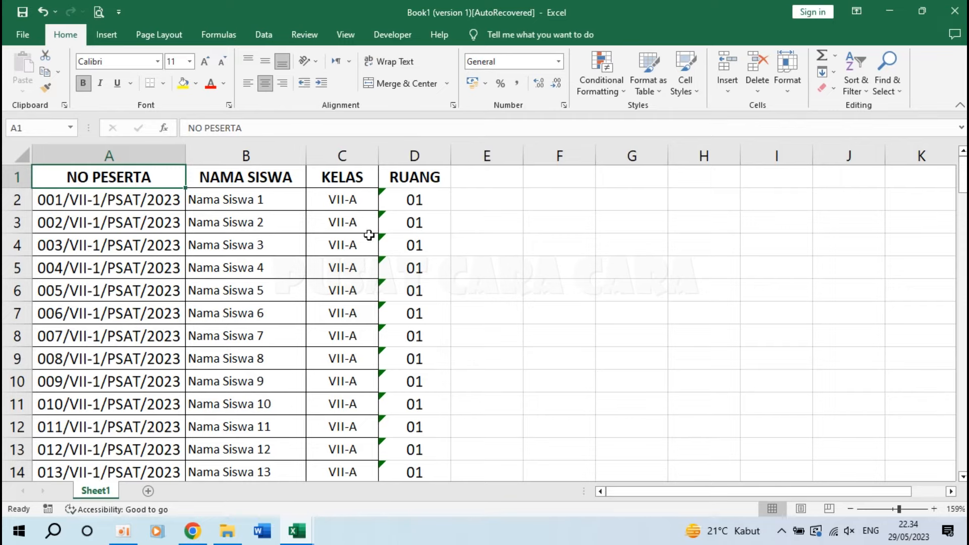
left_click(118, 195)
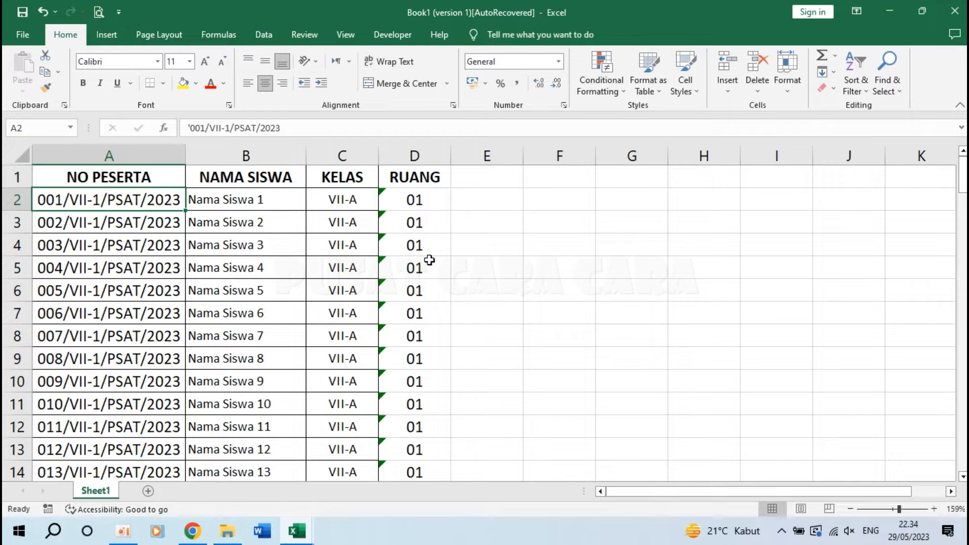
left_click_drag(134, 204, 413, 221)
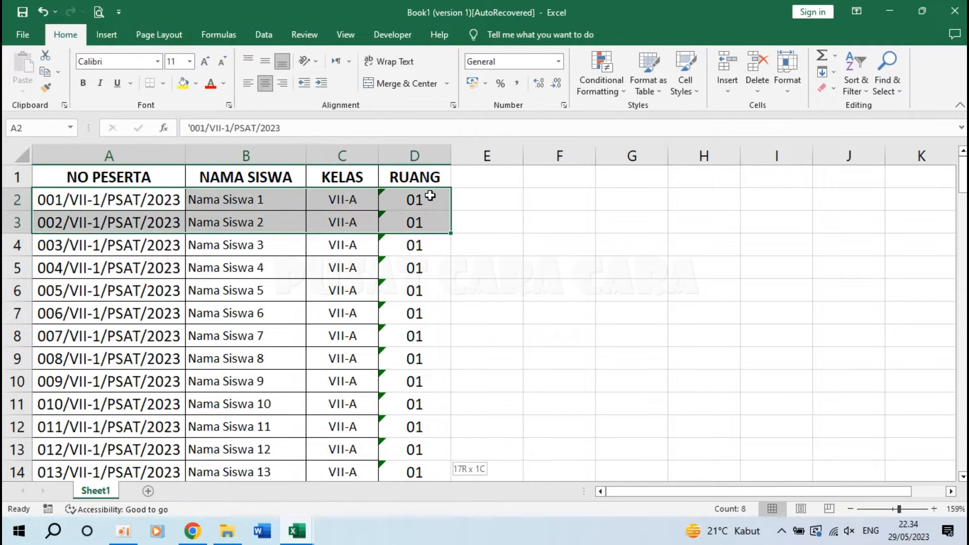
key("ctrl+shift+Down")
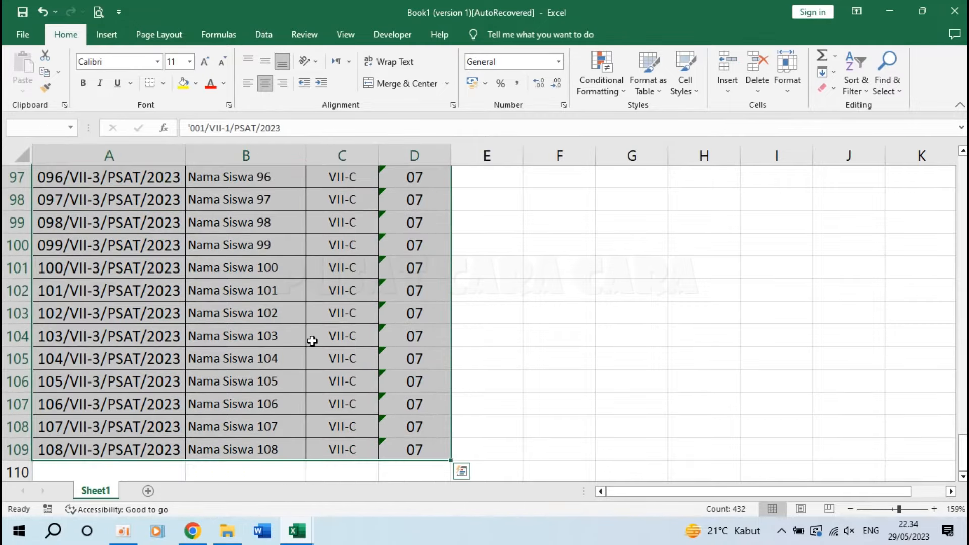
key("ctrl+c")
left_click(296, 531)
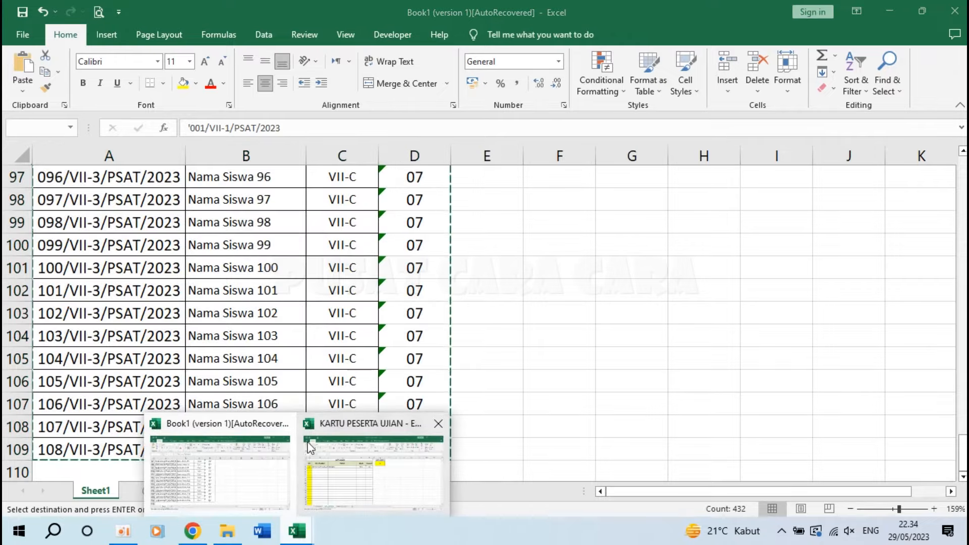
left_click(389, 476)
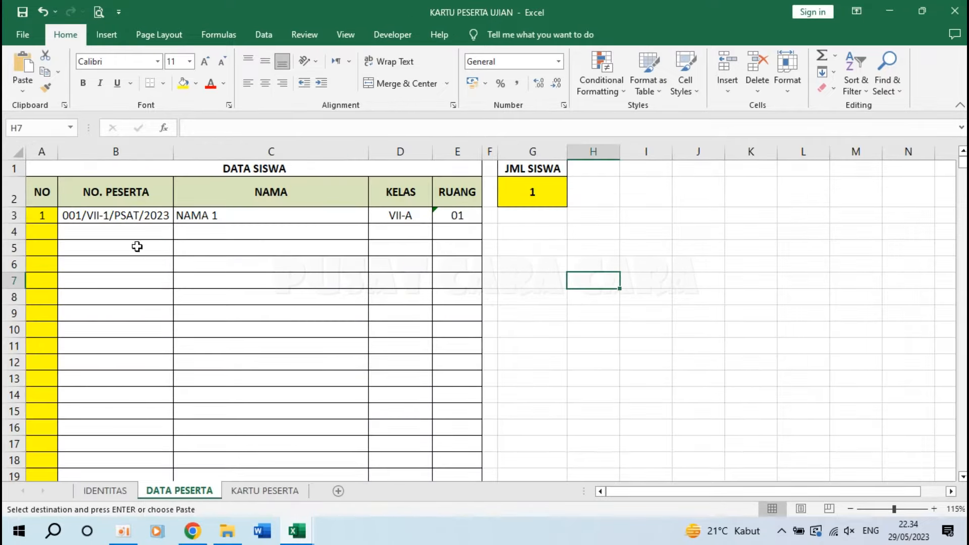
Paste the participant data into DATA PESERTA starting at B3 as values only.
left_click(111, 217)
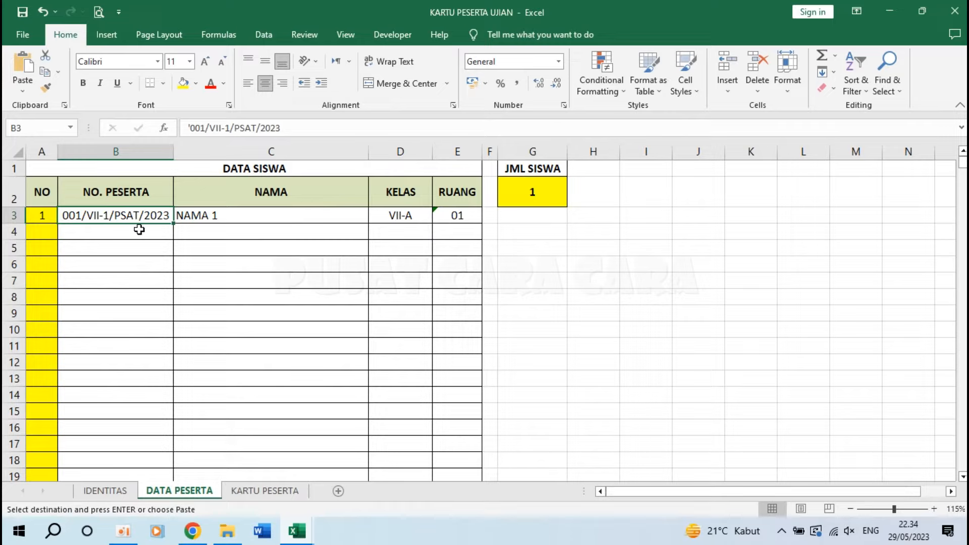
left_click(23, 91)
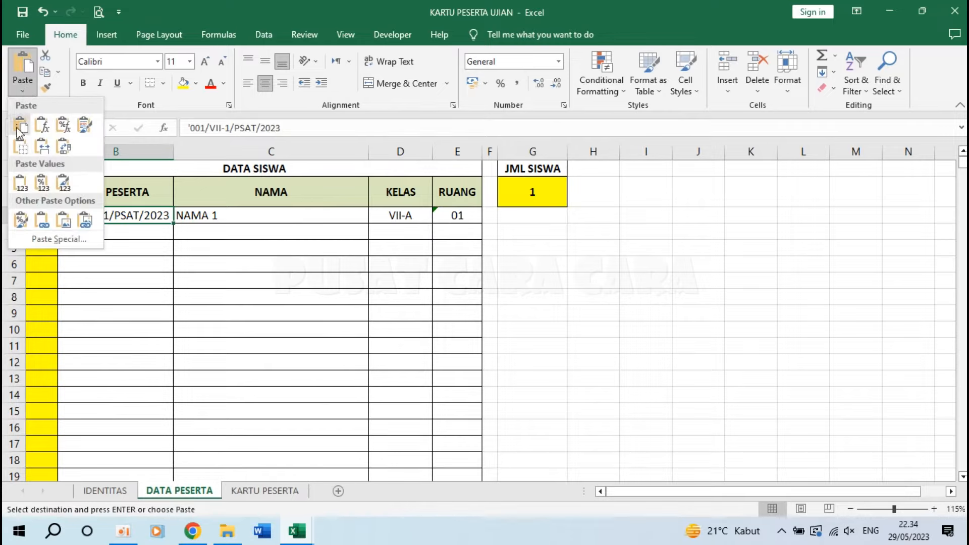
left_click(22, 183)
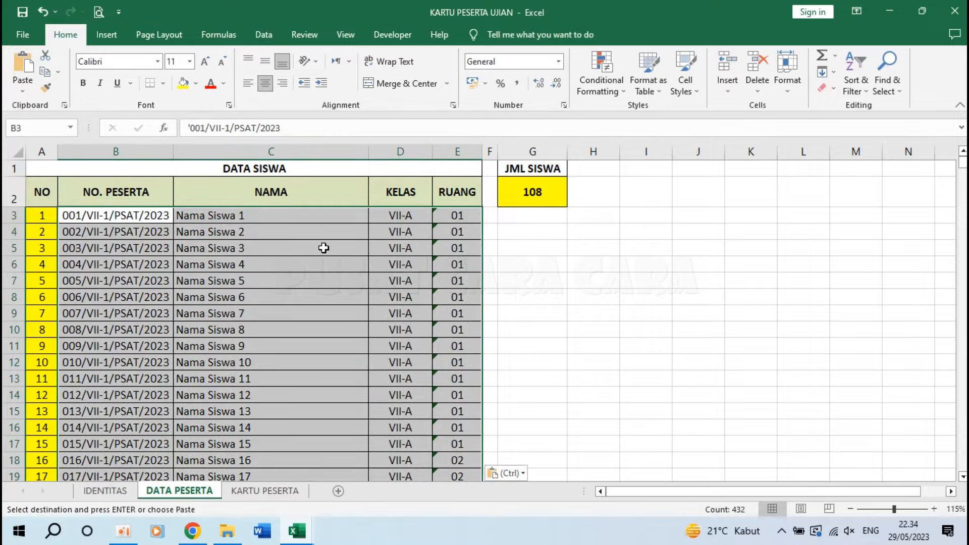
left_click(111, 227)
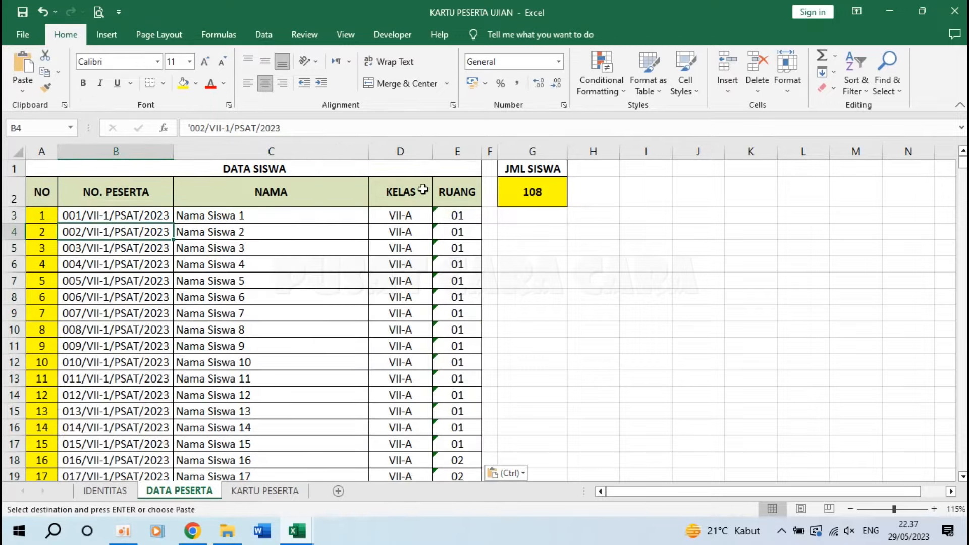
Check the JML SISWA count of 108 and the numbering formulas, then open the IDENTITAS sheet.
left_click(545, 194)
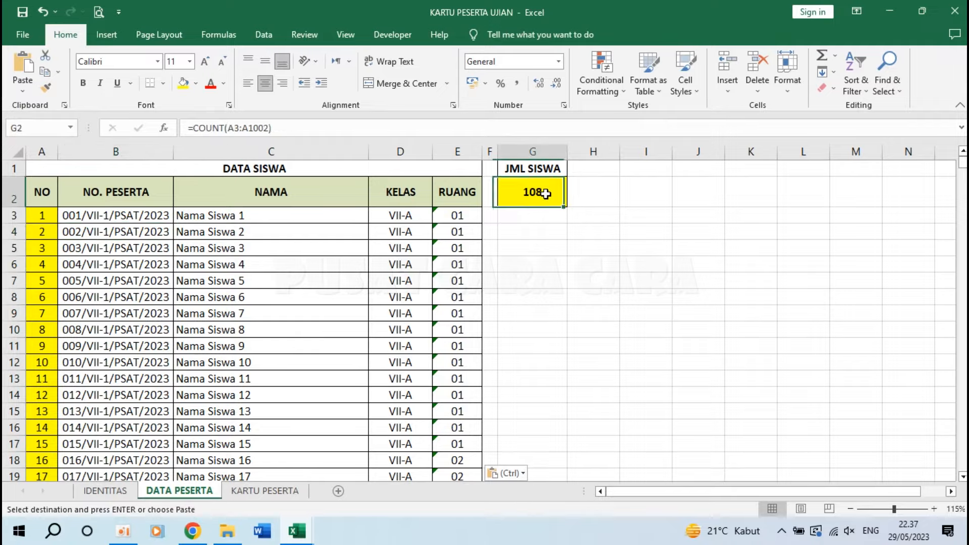
left_click(45, 218)
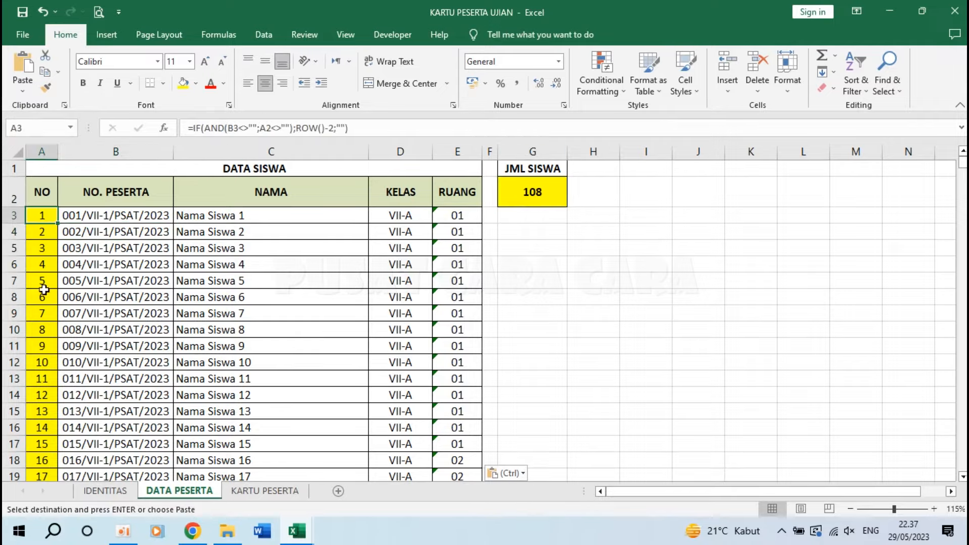
scroll(43, 282, "down", 11)
scroll(44, 317, "down", 19)
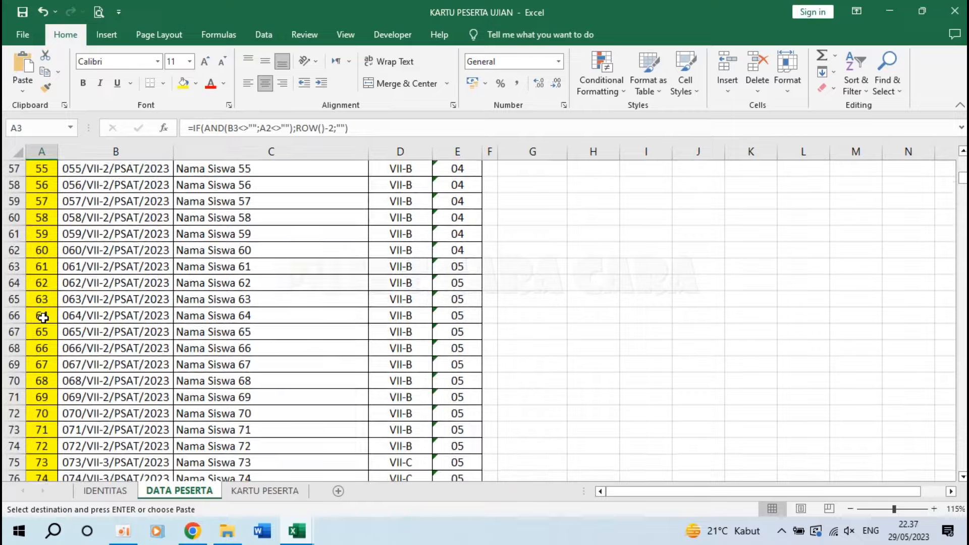
scroll(43, 317, "down", 1)
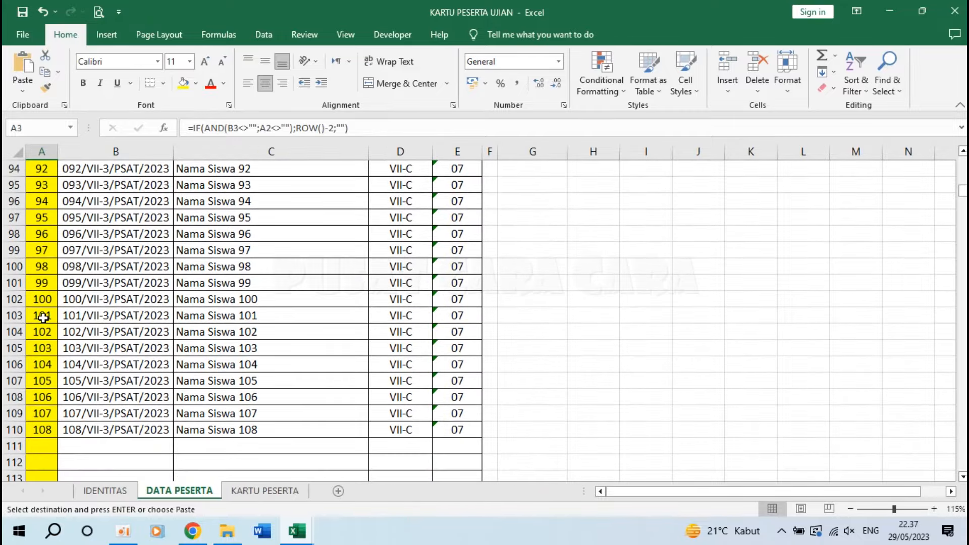
key("ctrl+Home")
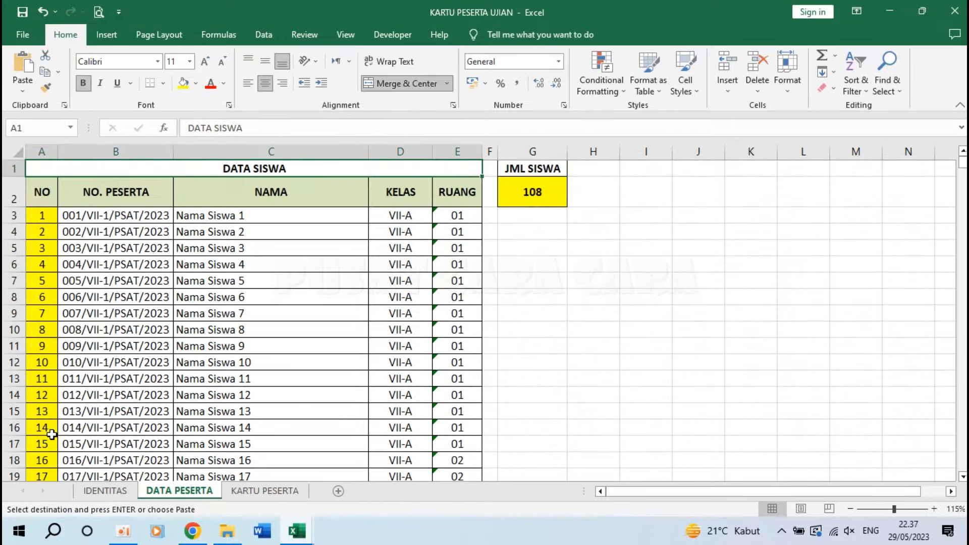
left_click(105, 490)
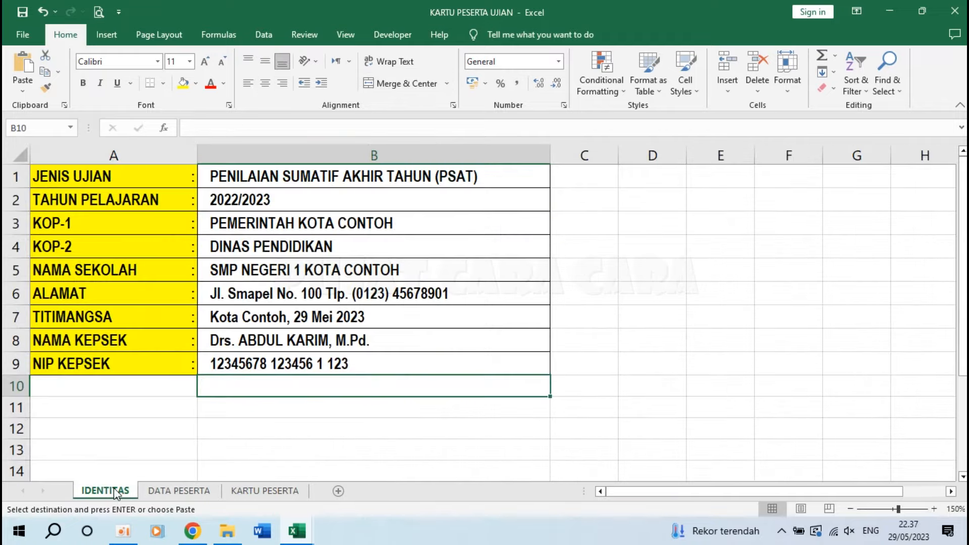
Go via DATA PESERTA to the KARTU PESERTA sheet, whose cards now show Nama Siswa 1 and 2.
left_click(186, 490)
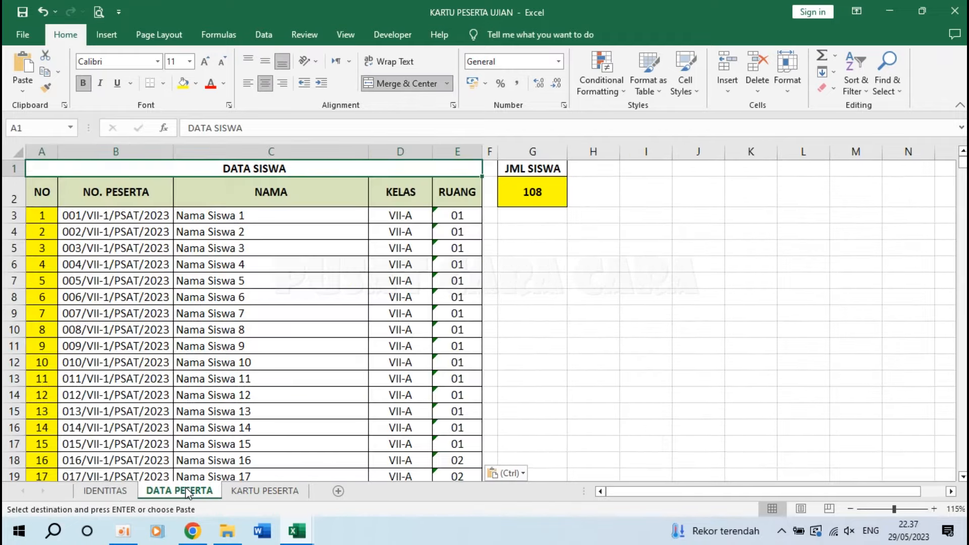
left_click(278, 493)
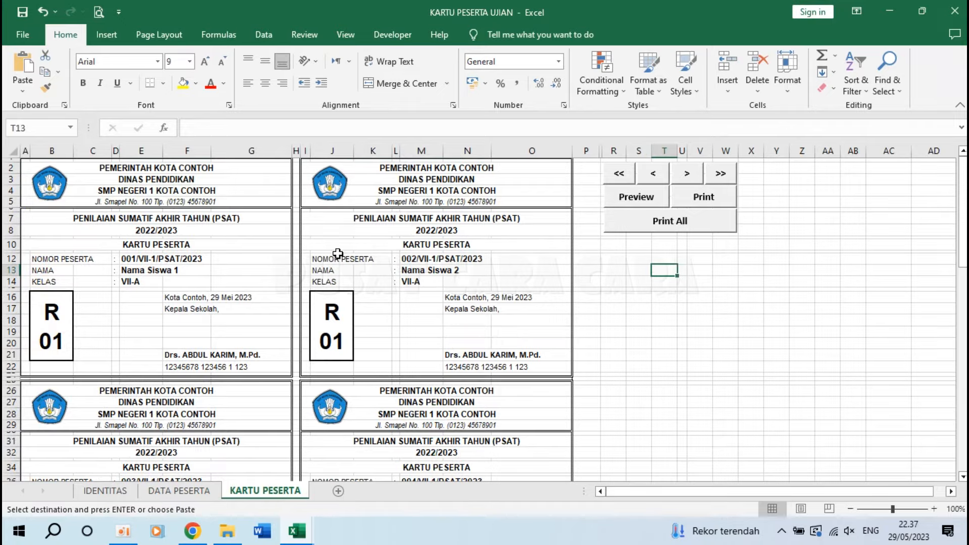
scroll(337, 254, "down", 6)
scroll(339, 253, "up", 6)
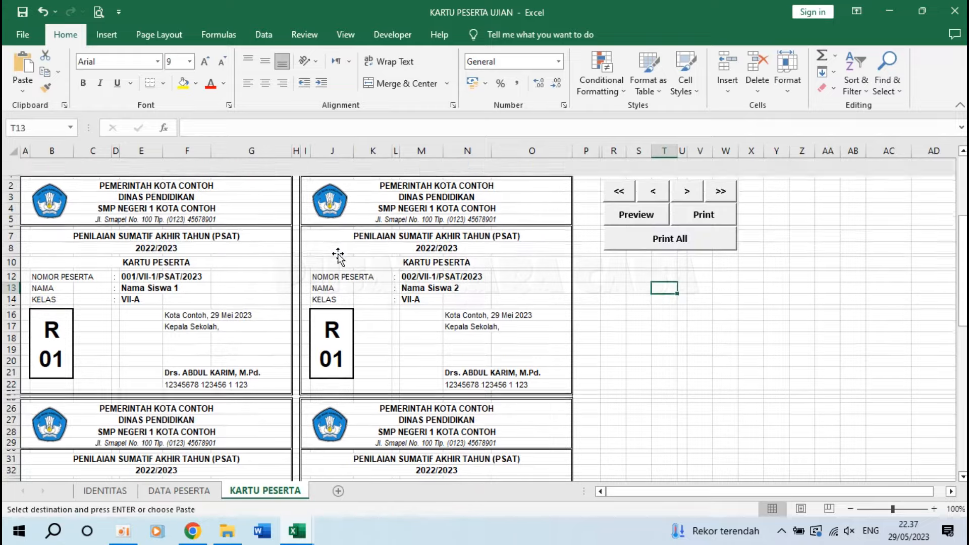
left_click(626, 197)
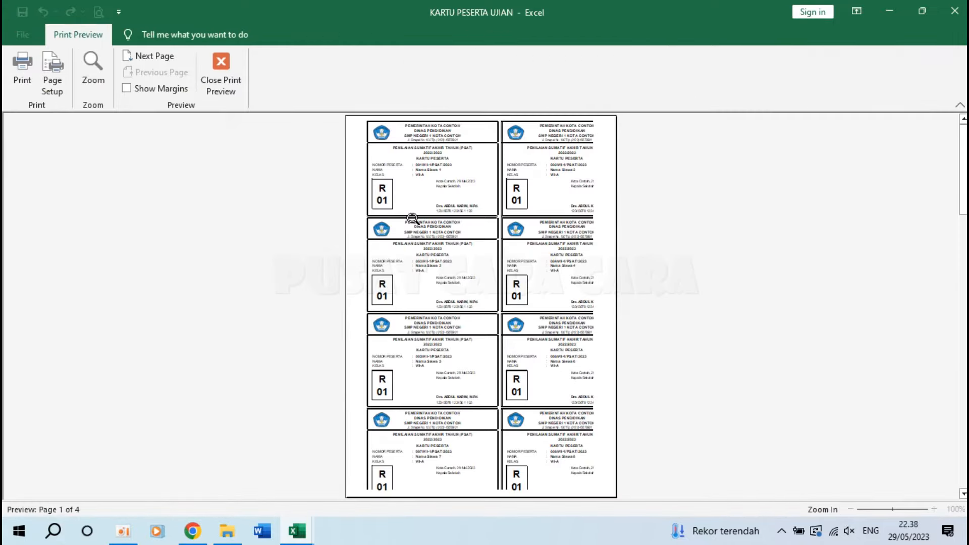
left_click(413, 219)
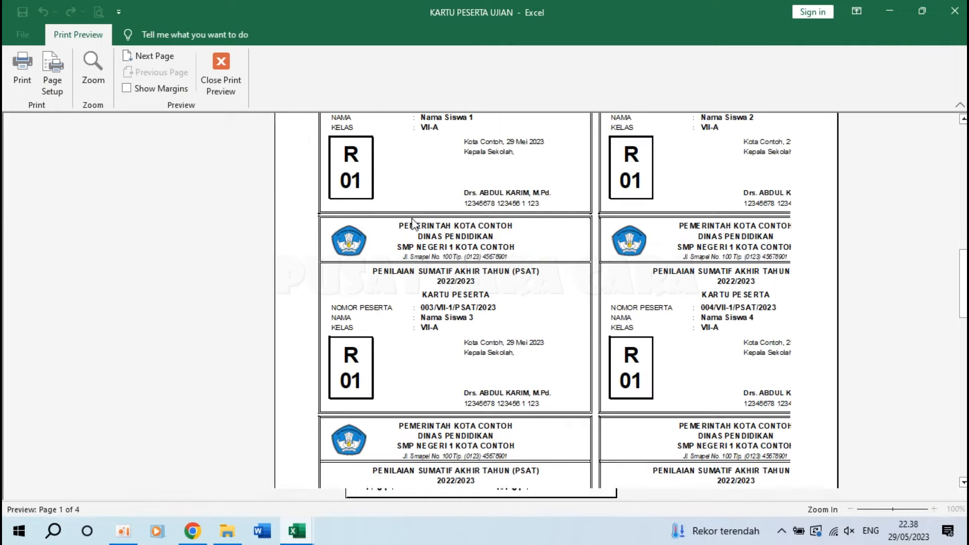
left_click(154, 57)
left_click(163, 58)
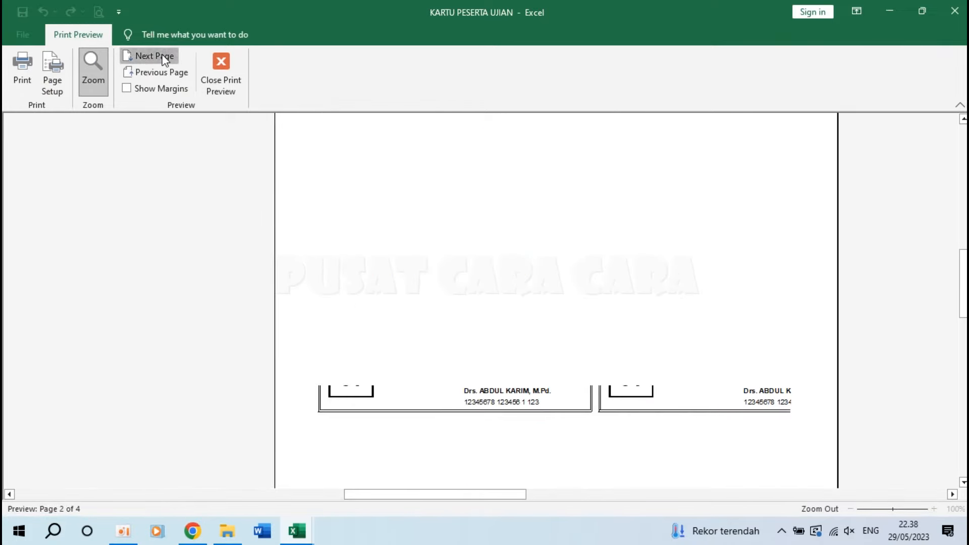
left_click(220, 71)
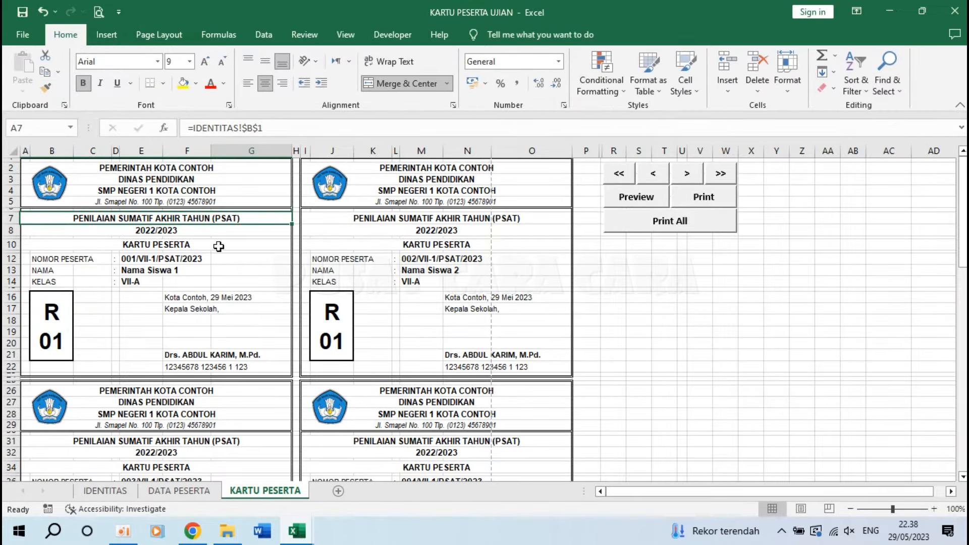
Zoom the KARTU PESERTA sheet in to 120%.
left_click(28, 163)
left_click(25, 167)
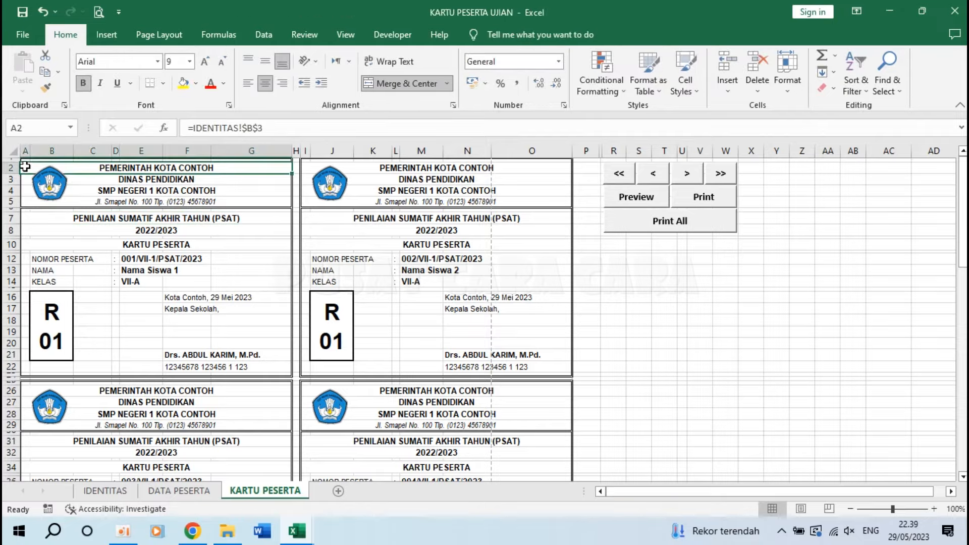
left_click(934, 508)
left_click(936, 509)
Set the card block A1:O95 as the print area and switch to Page Break Preview.
left_click(143, 253)
scroll(143, 254, "up", 1)
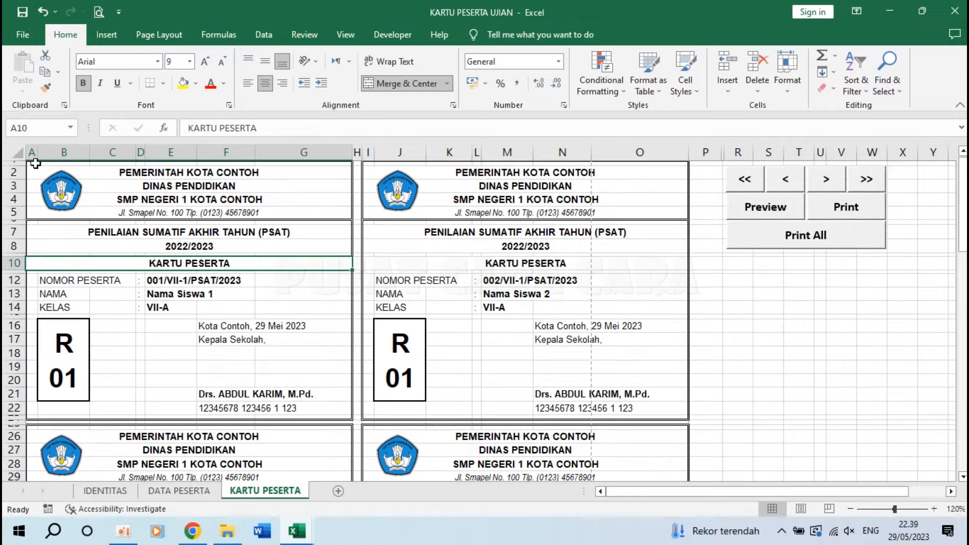
left_click(34, 163)
left_click_drag(35, 163, 665, 456)
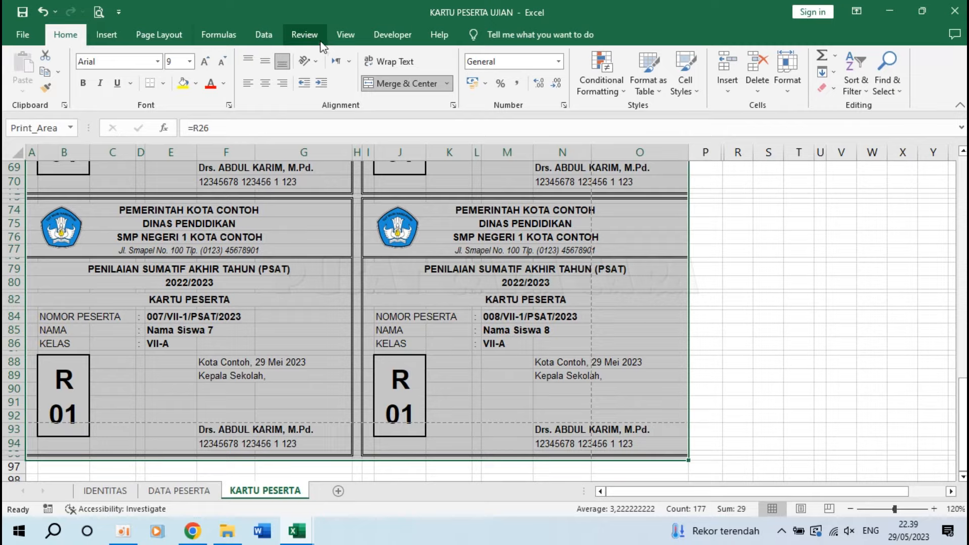
left_click(171, 34)
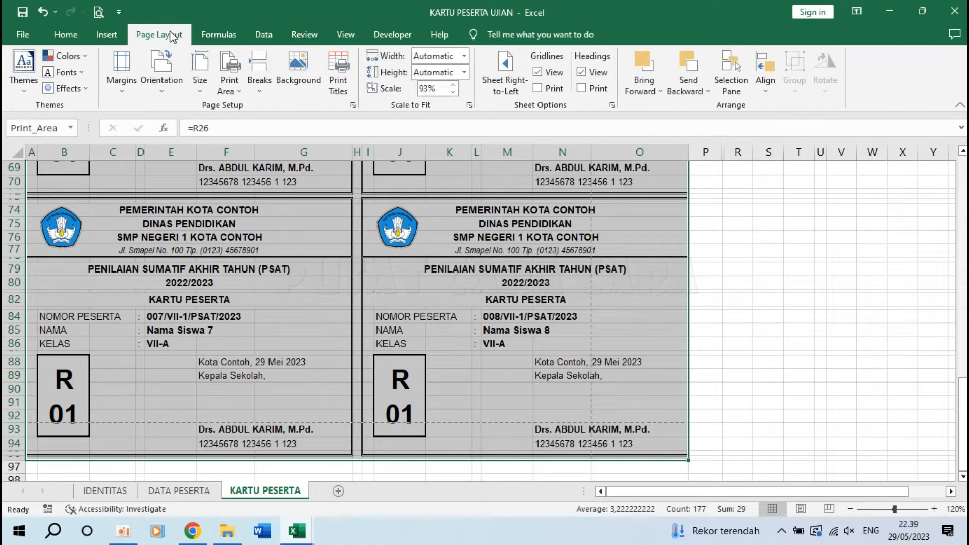
left_click(229, 81)
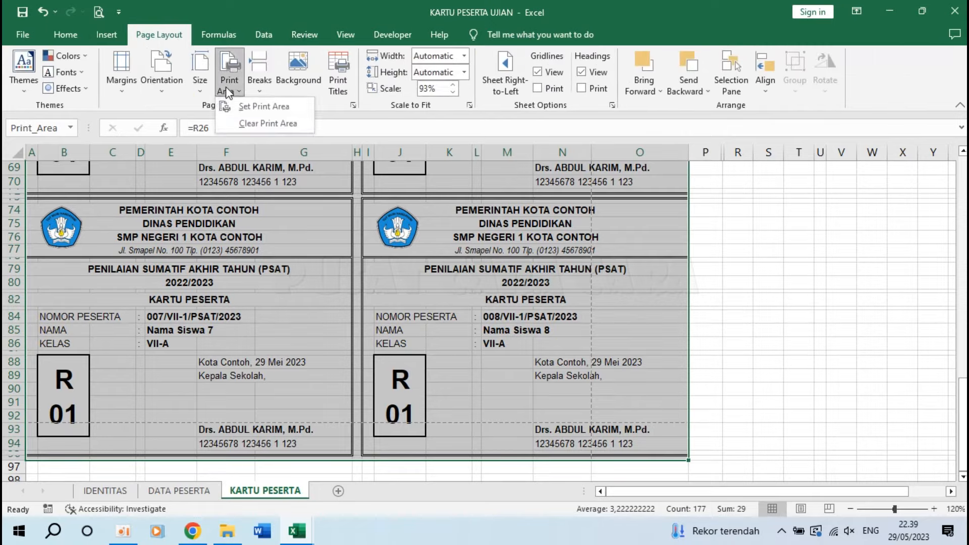
left_click(247, 111)
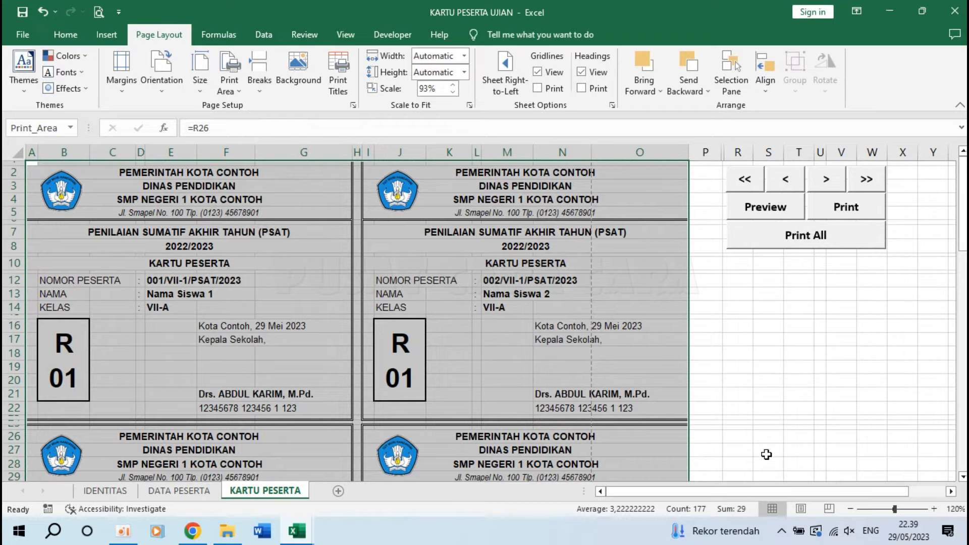
left_click(829, 509)
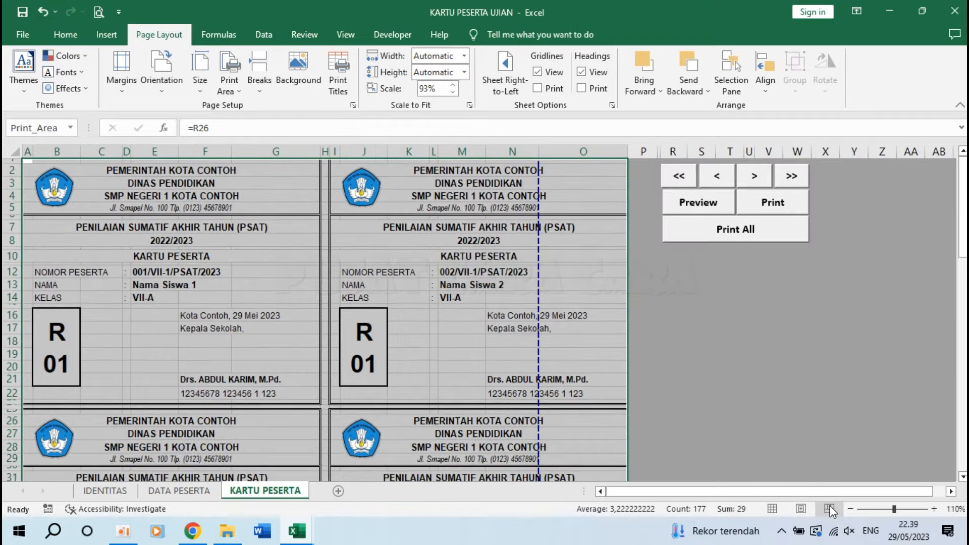
Drag the vertical and bottom page breaks to the card block's edges, making one page at 89%.
left_click(755, 341)
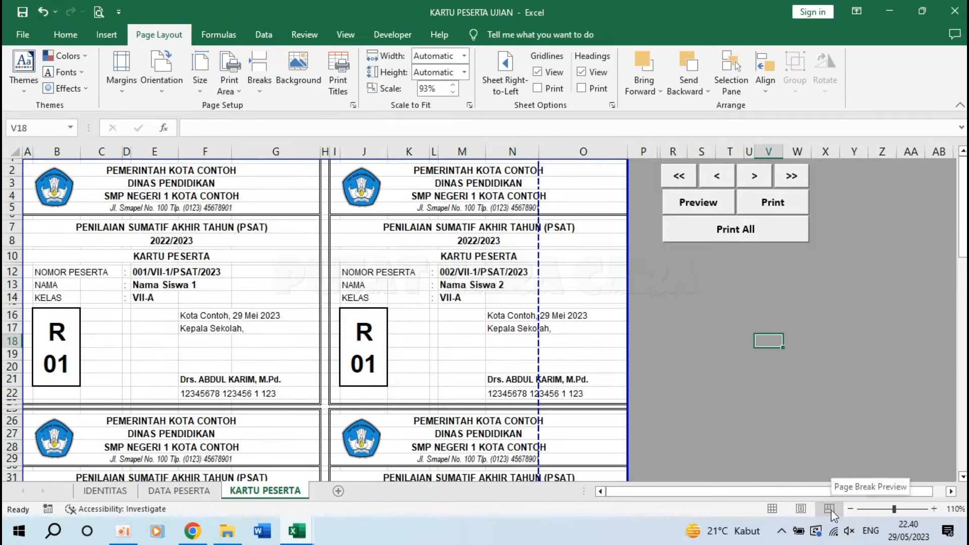
scroll(597, 337, "down", 5)
scroll(597, 337, "up", 5)
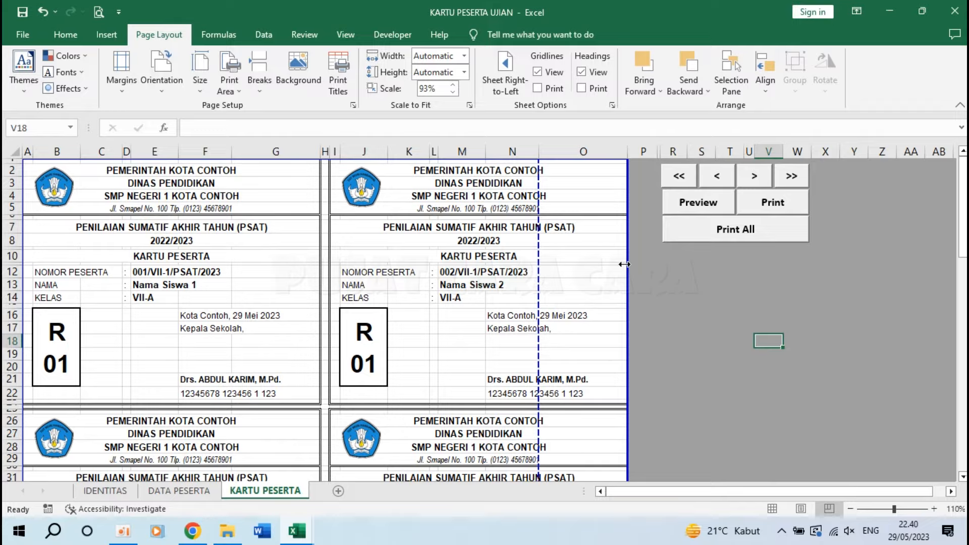
left_click_drag(624, 264, 626, 264)
scroll(461, 307, "down", 6)
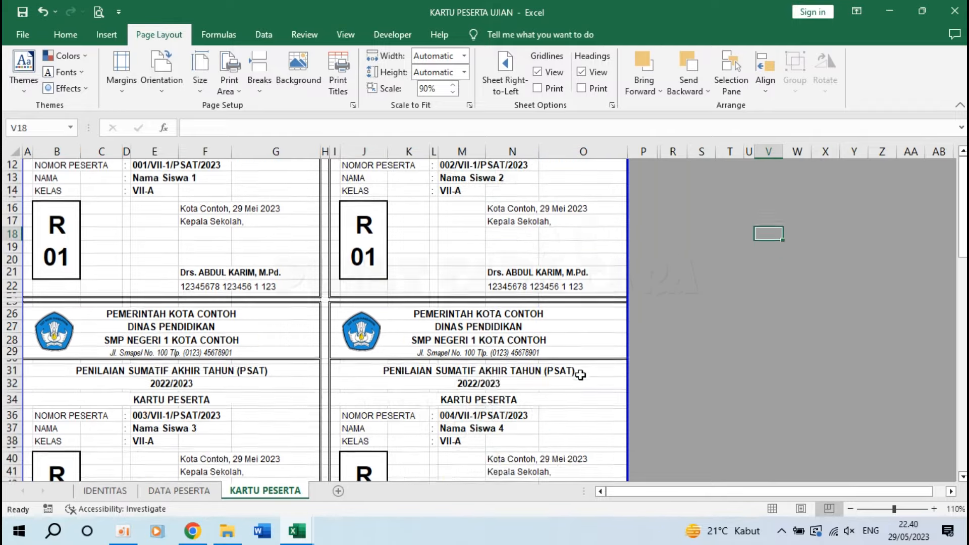
scroll(581, 375, "down", 17)
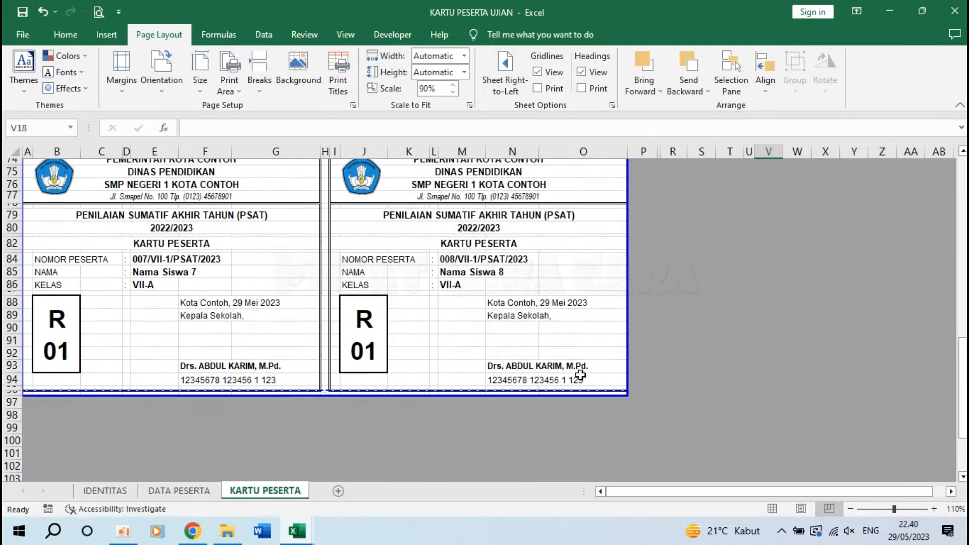
left_click_drag(322, 397, 326, 402)
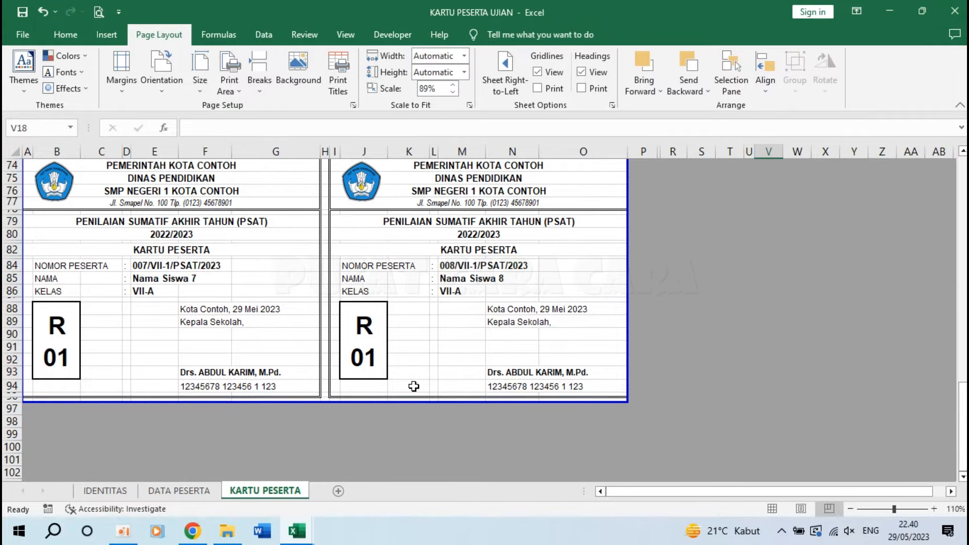
scroll(414, 386, "up", 20)
scroll(411, 385, "down", 1)
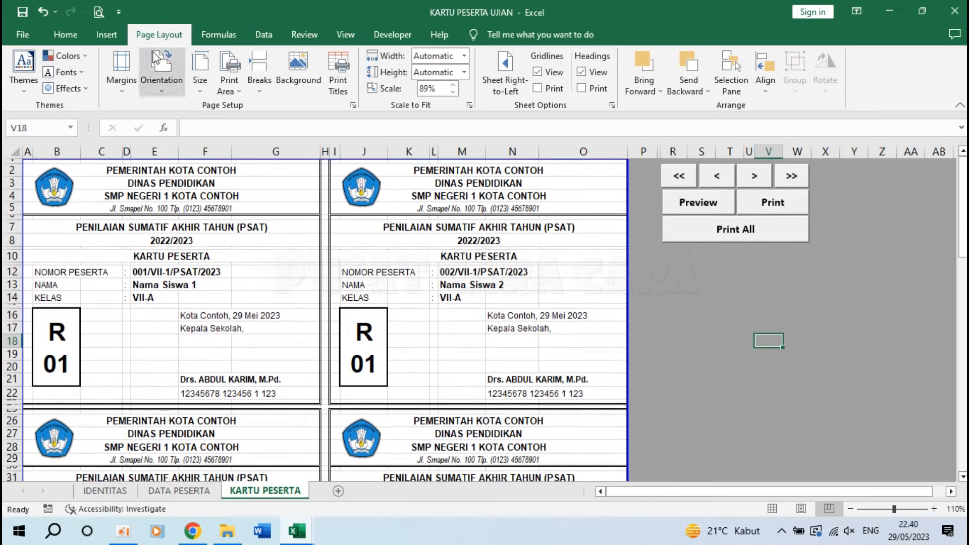
left_click(119, 12)
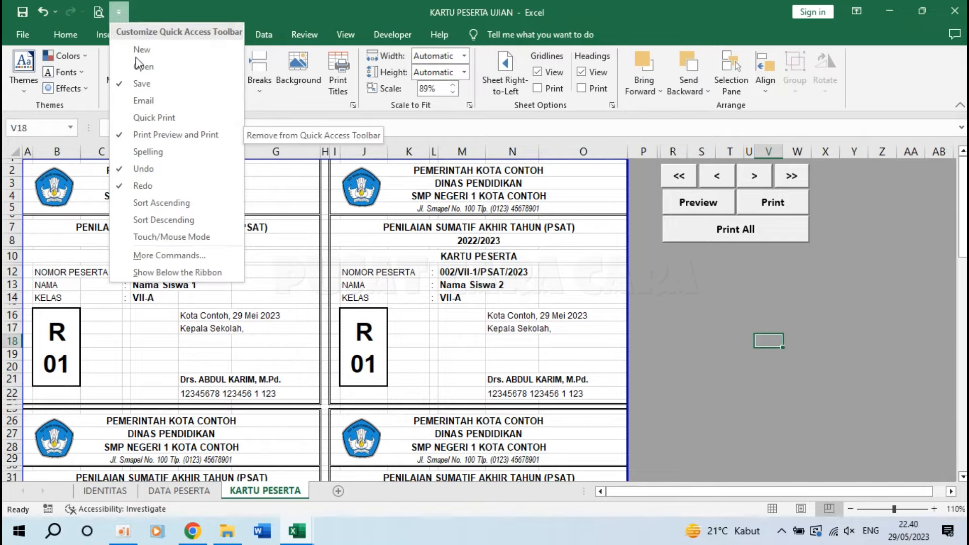
Preview all eight cards on page 1 of 1 with the Canon iP2700 series printer.
left_click(123, 8)
left_click(100, 12)
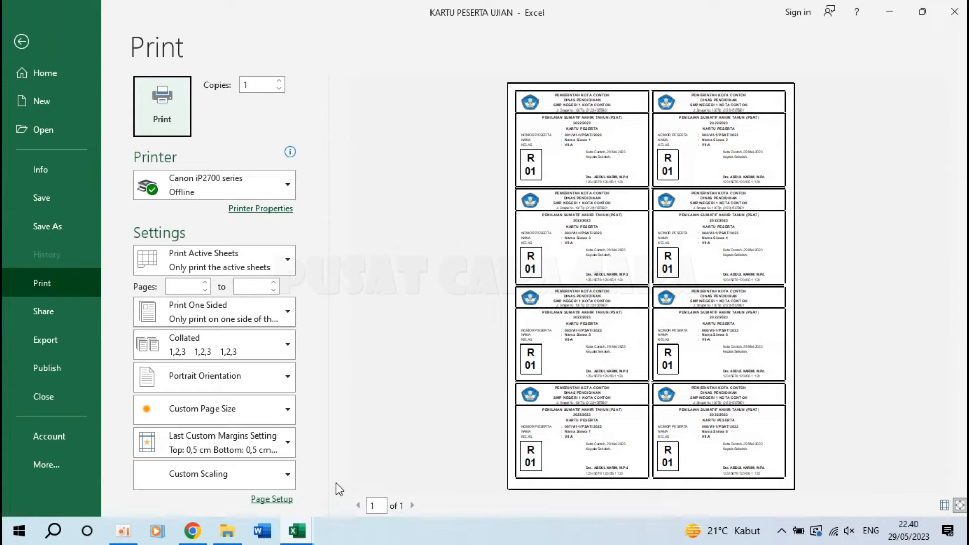
left_click(222, 185)
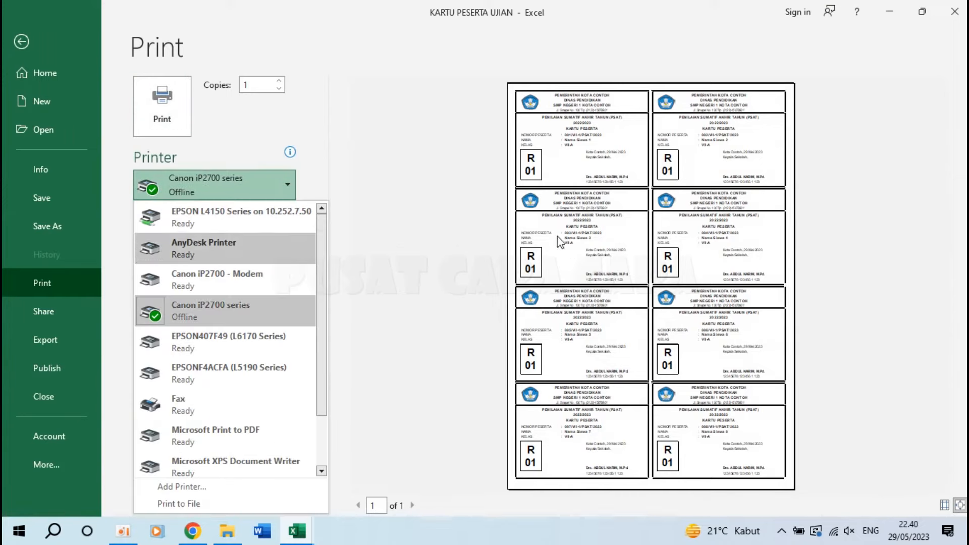
left_click(419, 252)
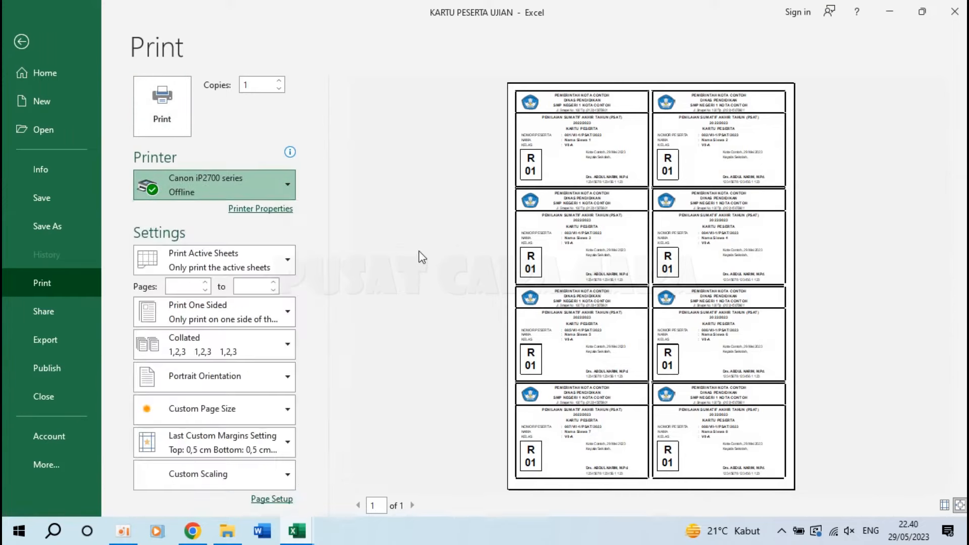
Review the 89% scaling and the margin values in Page Setup.
left_click(270, 499)
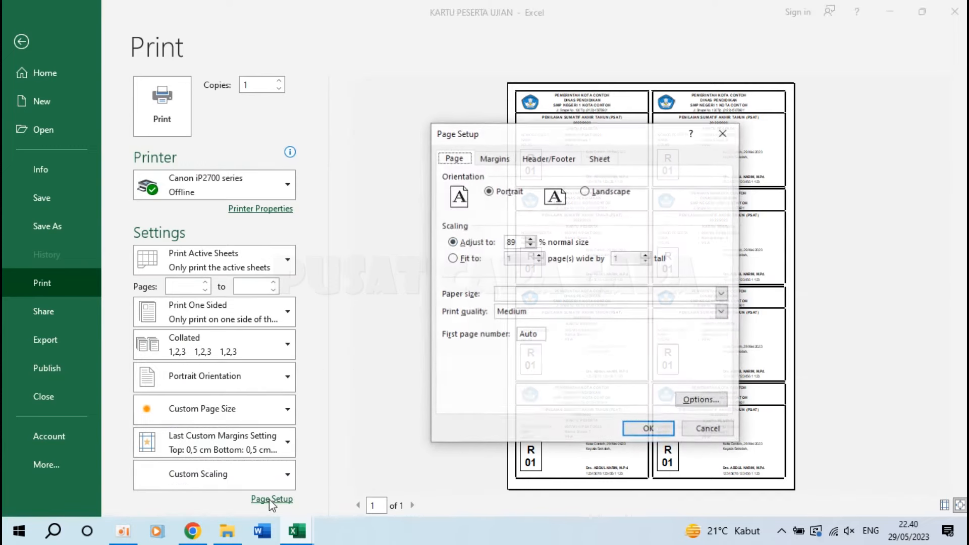
double_click(520, 241)
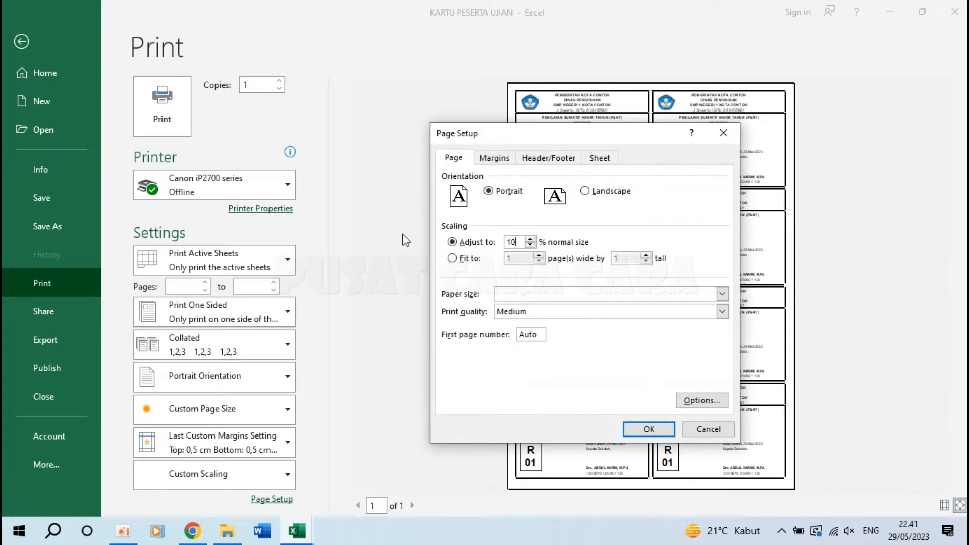
left_click(494, 160)
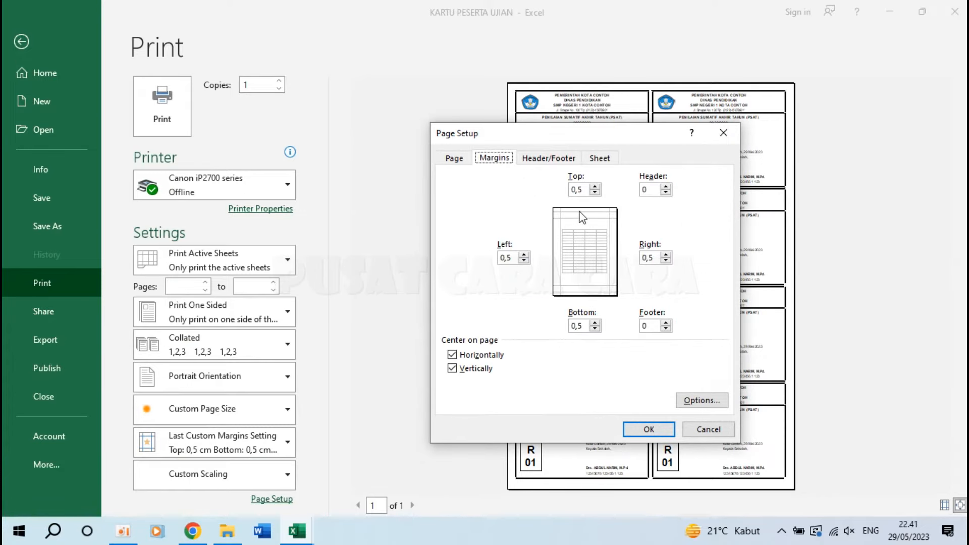
key("Tab")
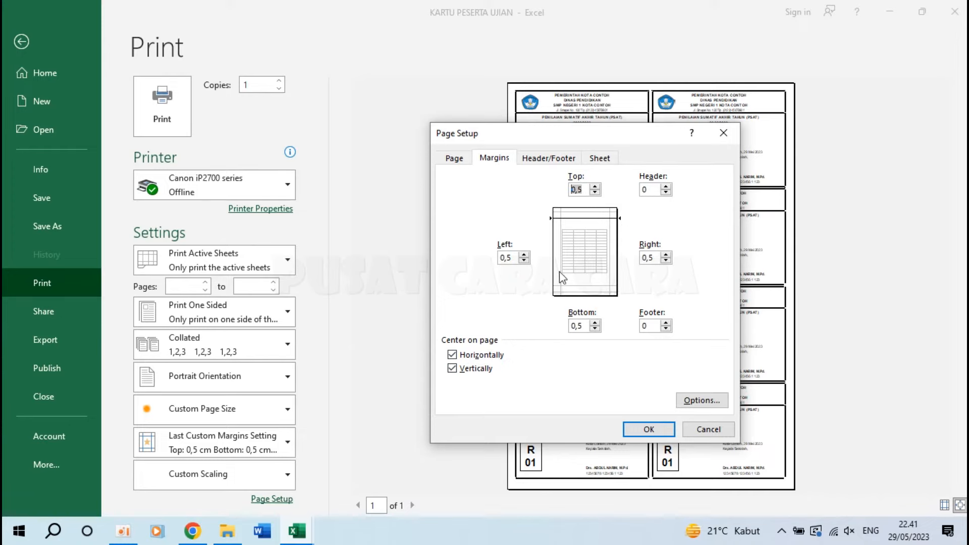
left_click(455, 160)
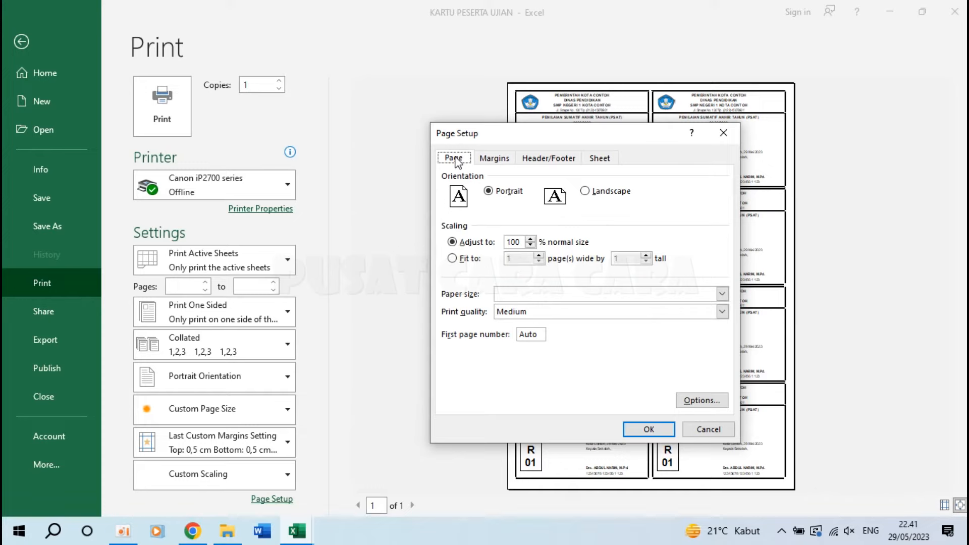
Choose F4 from the Paper size list.
left_click(574, 297)
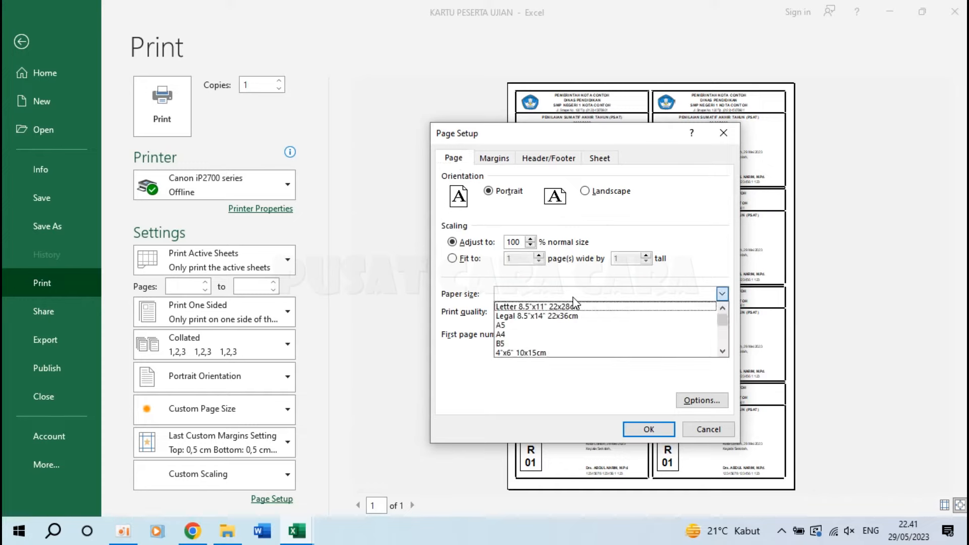
left_click_drag(720, 321, 722, 351)
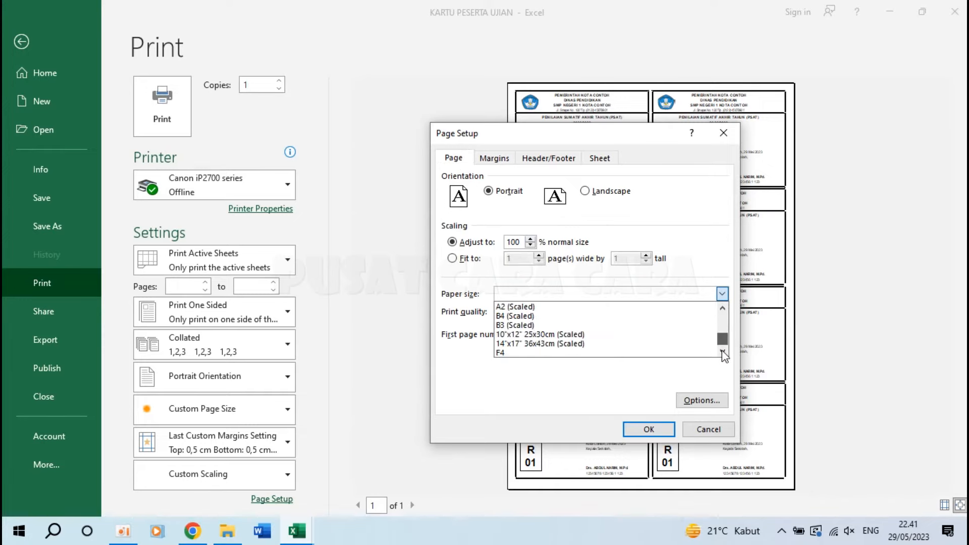
left_click(532, 353)
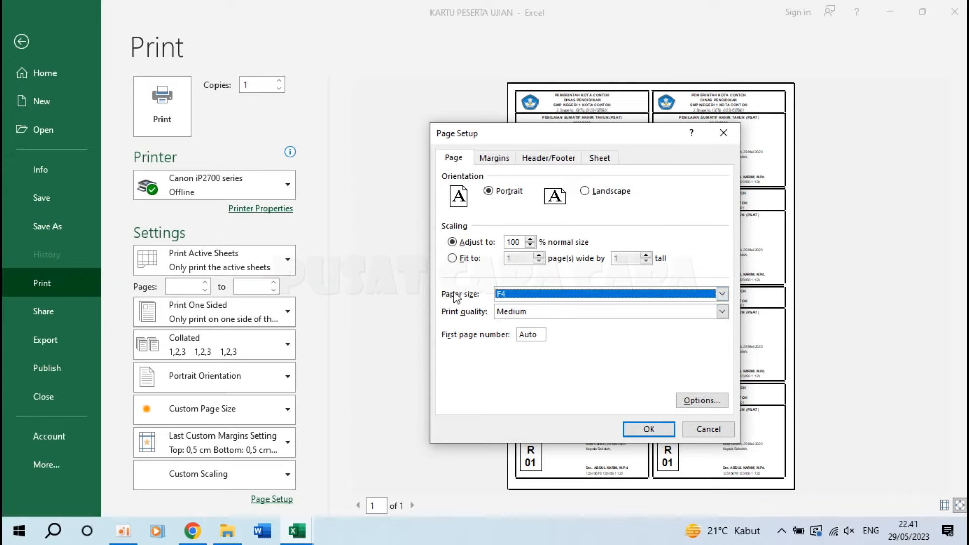
left_click(508, 294)
left_click(508, 294)
Define a custom 215 × 330 mm paper size in the printer options and confirm Page Setup.
left_click(700, 402)
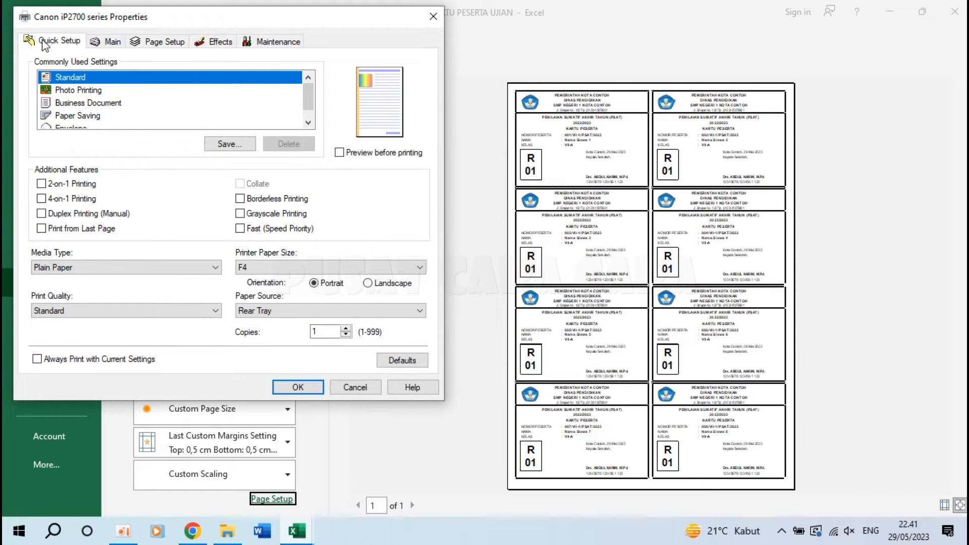
left_click(165, 44)
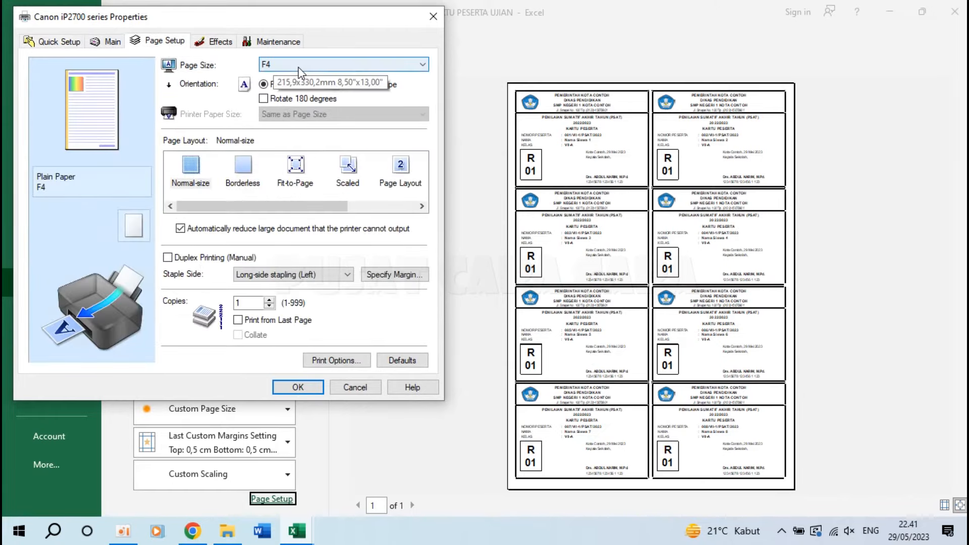
left_click(283, 64)
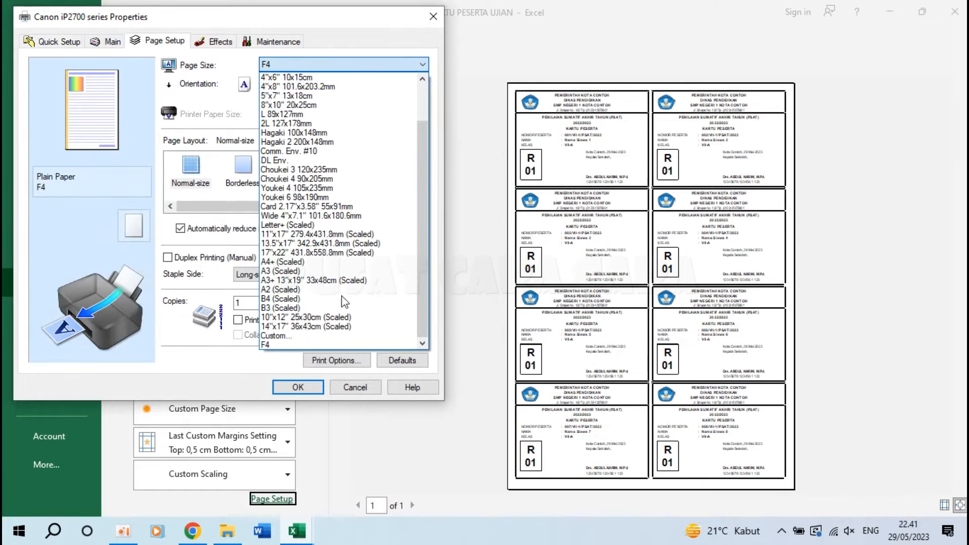
left_click(309, 334)
double_click(228, 208)
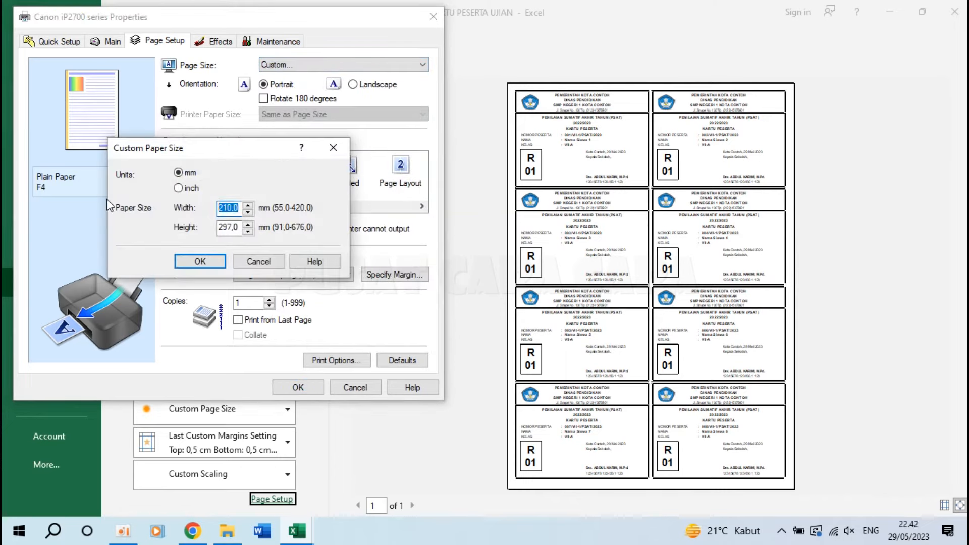
type("21")
key("Tab")
type("3")
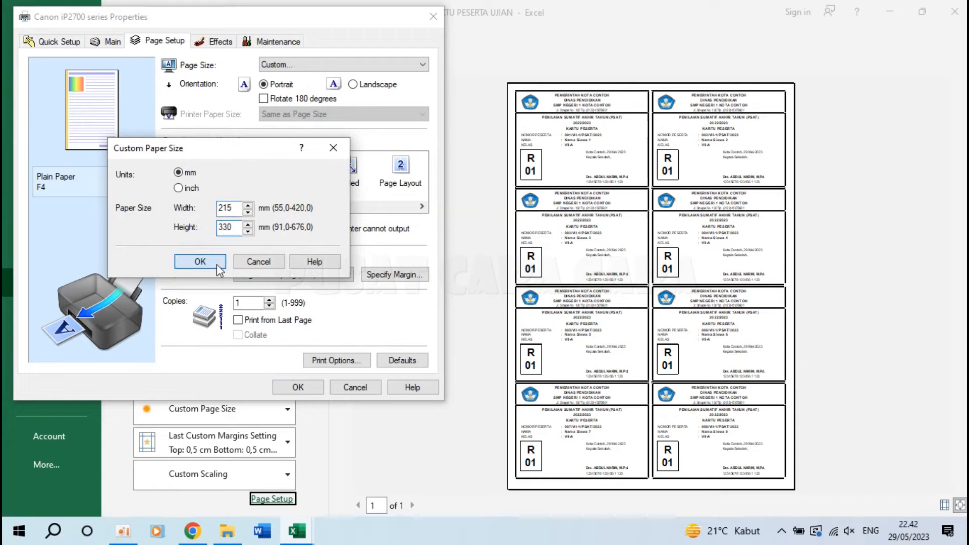
left_click(202, 262)
left_click(298, 387)
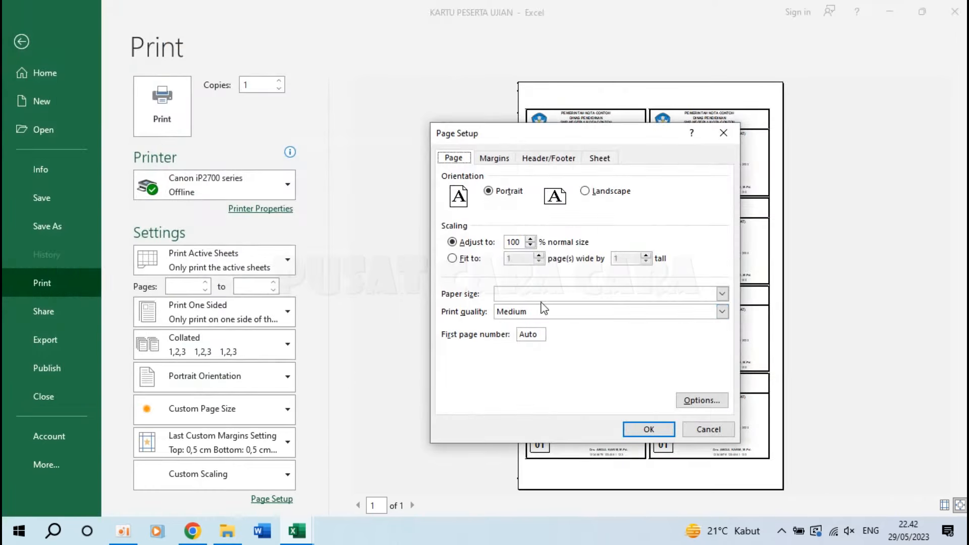
left_click(647, 427)
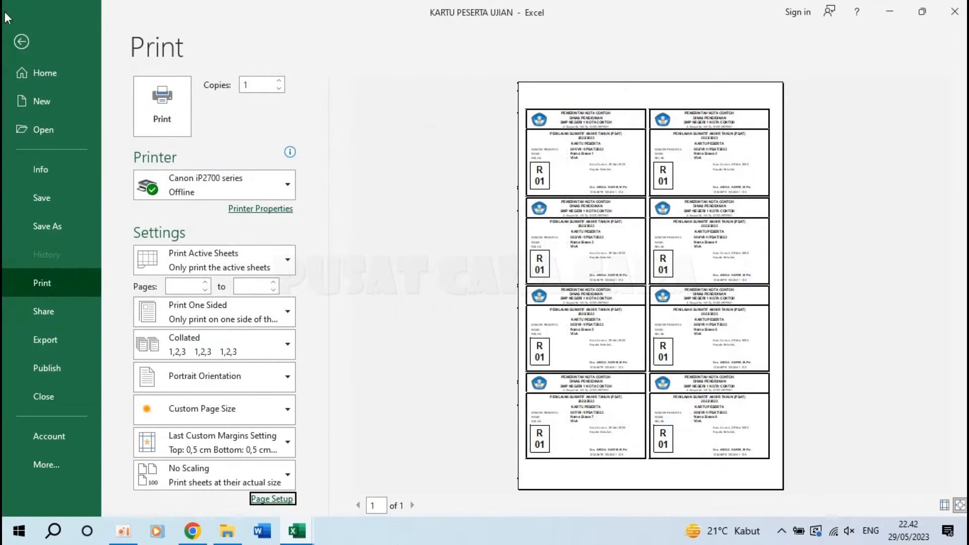
Drag the vertical page break right to include both card columns, bringing scaling to 90%.
left_click(21, 42)
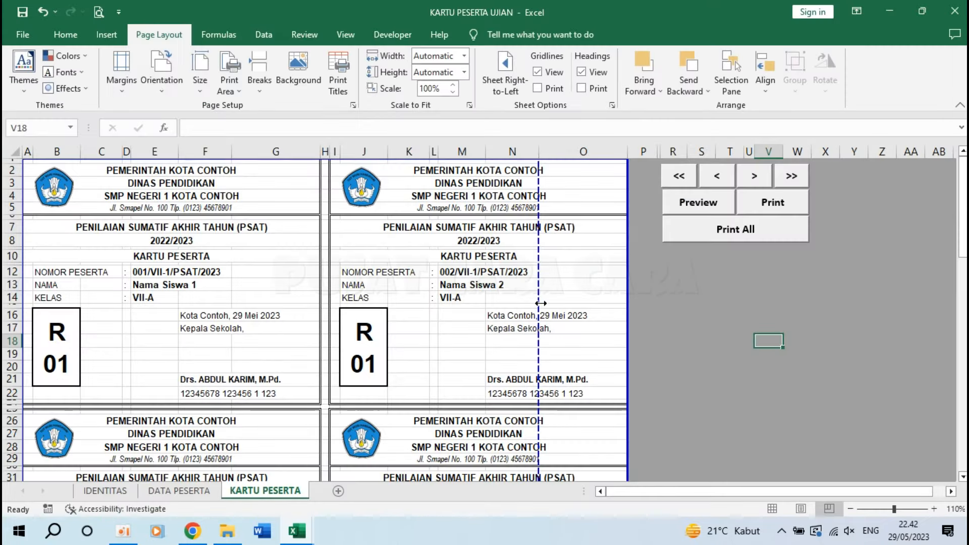
left_click_drag(539, 300, 628, 303)
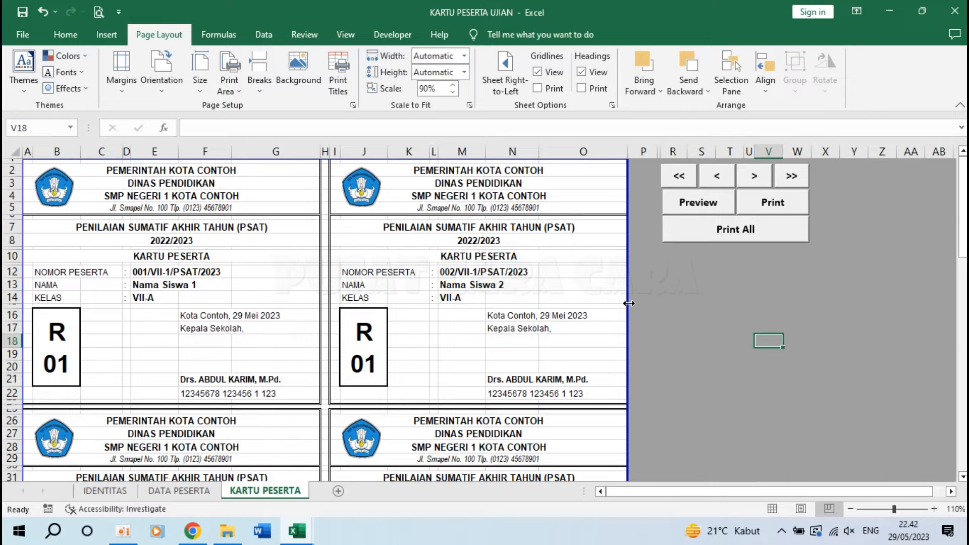
scroll(462, 312, "down", 20)
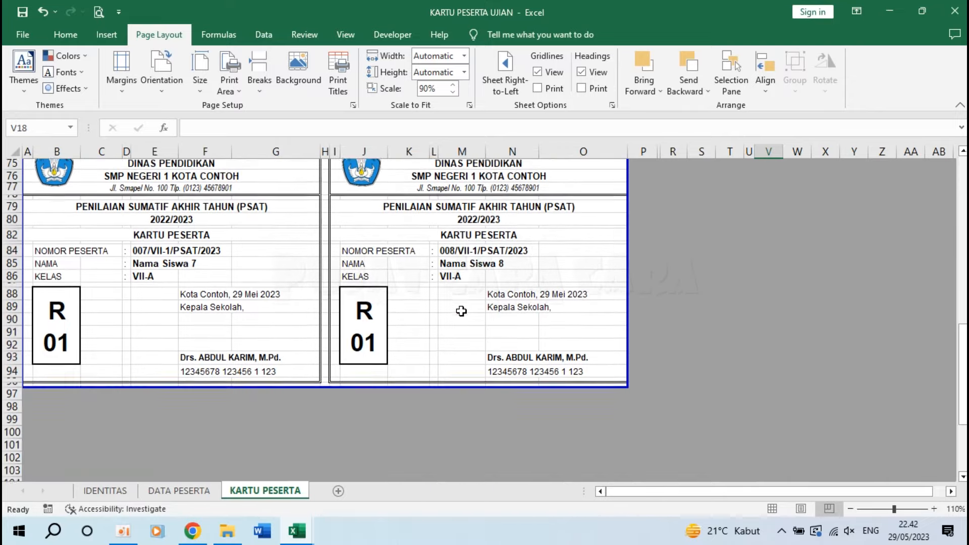
scroll(331, 392, "up", 20)
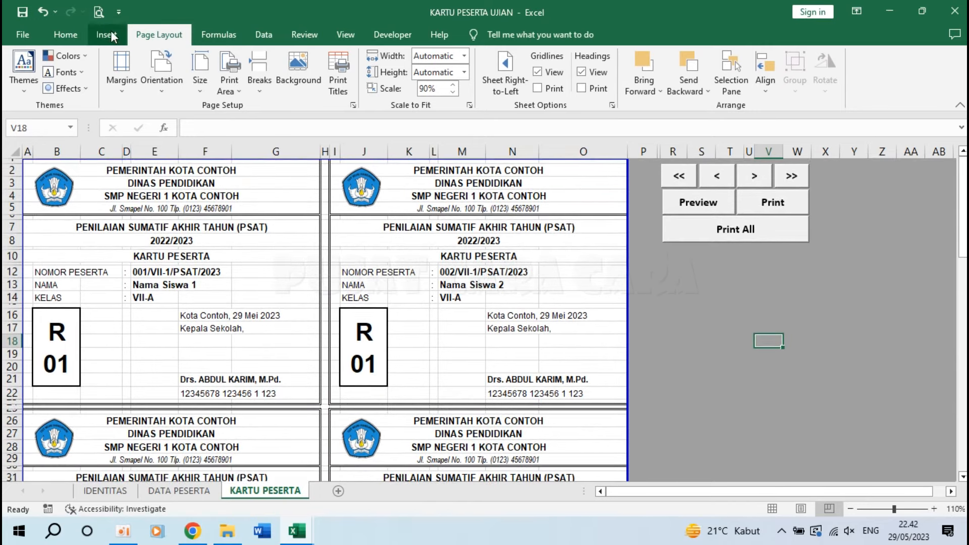
left_click(98, 13)
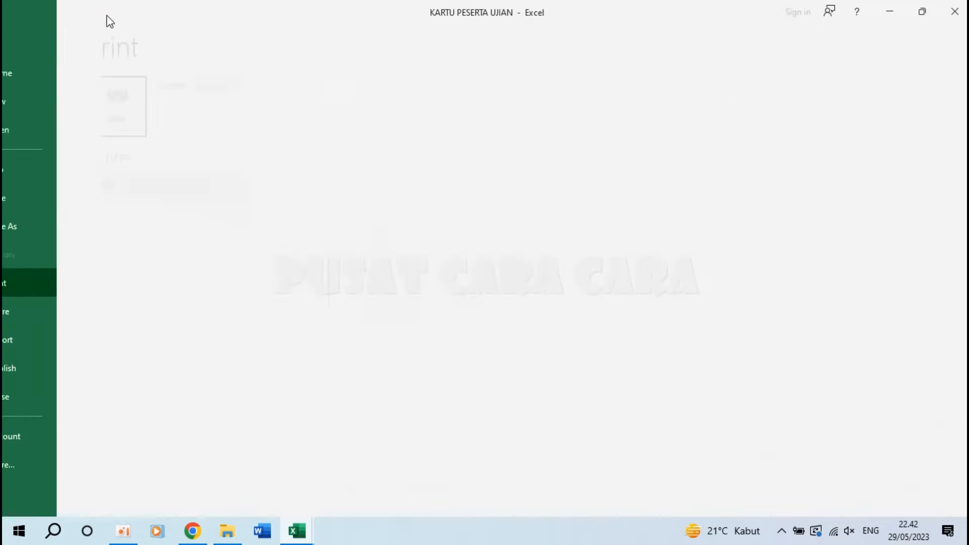
Test the Preview button, confirming all eight cards fit on page 1 of 1.
key("Escape")
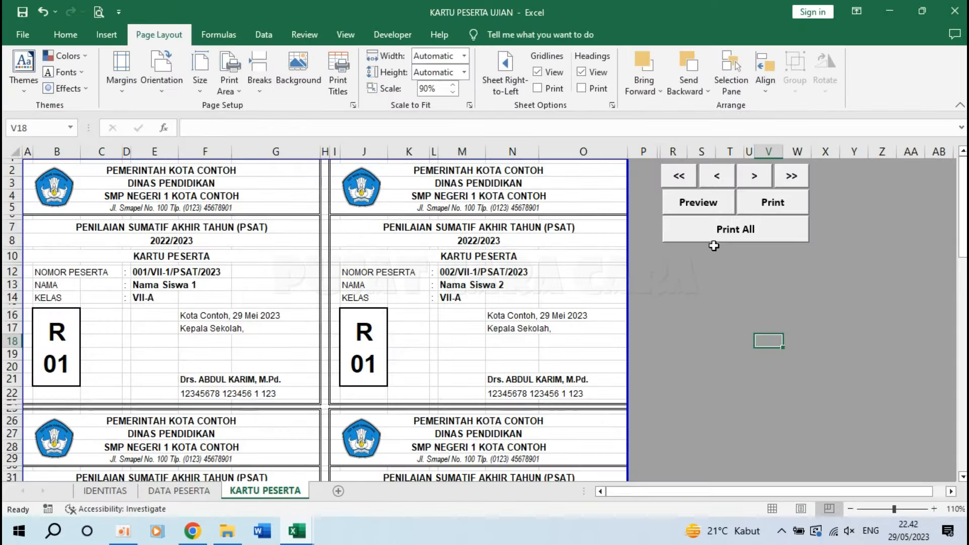
left_click(696, 204)
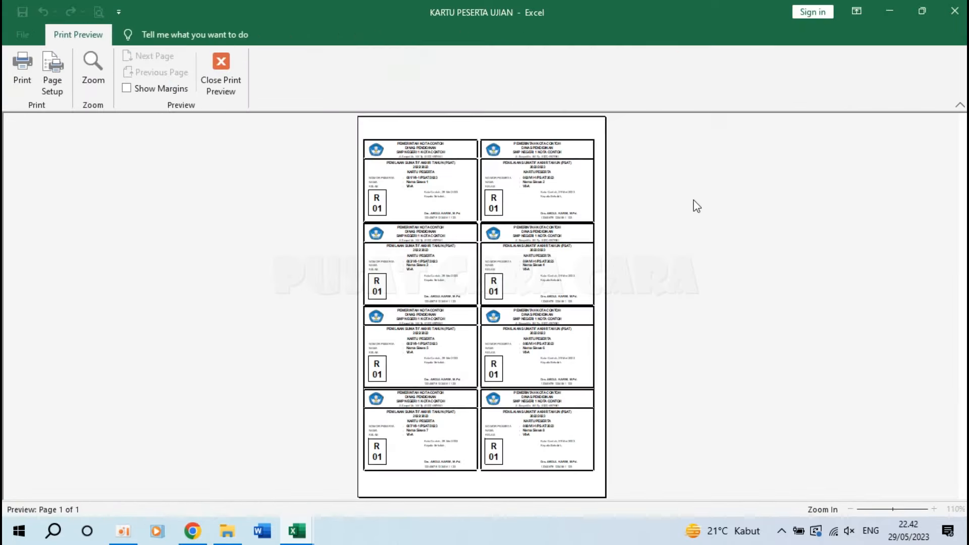
left_click(512, 268)
key("Escape")
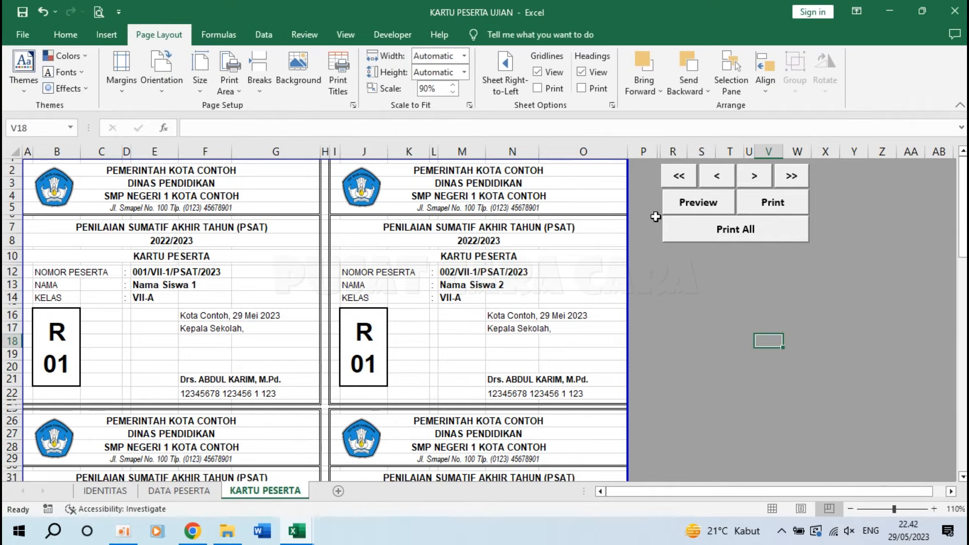
Test the Print button, dismiss the Print dialog, and go to DATA PESERTA.
left_click(775, 211)
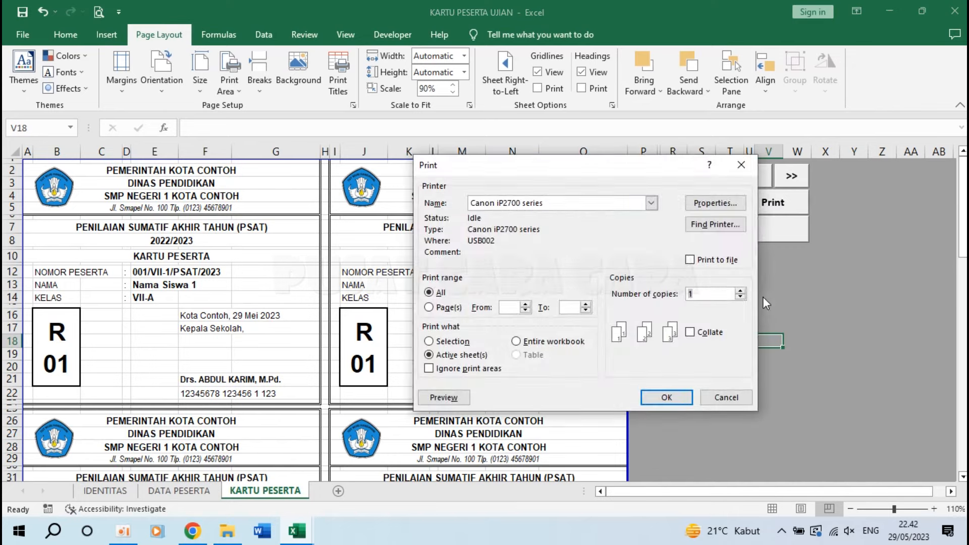
left_click(722, 396)
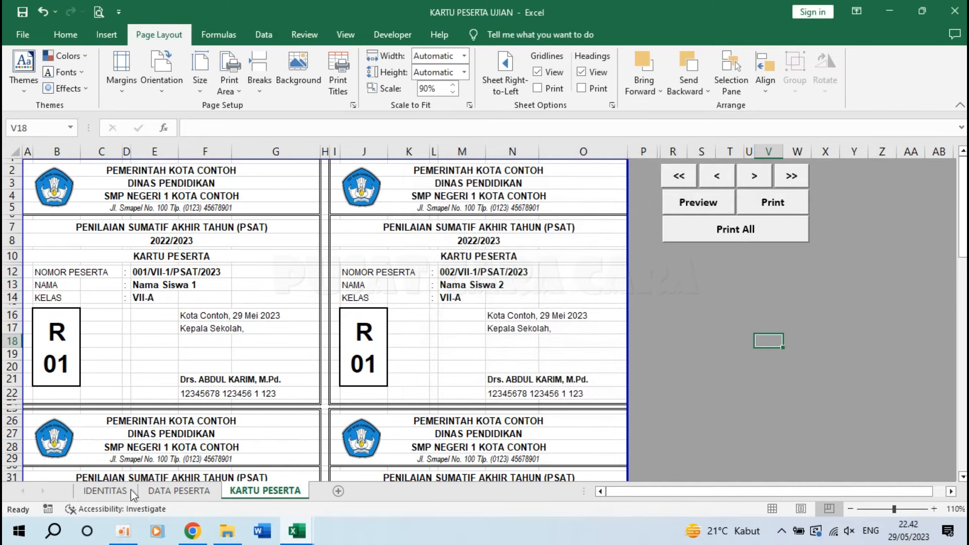
left_click(179, 491)
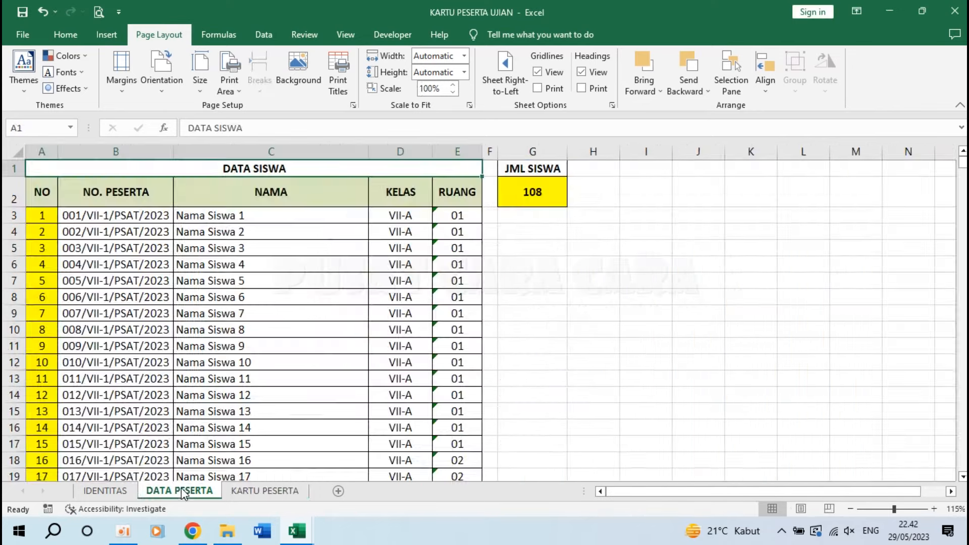
On KARTU PESERTA, test the <<, >, < and >> buttons, ending on the last cards (Nama Siswa 105 and 106).
left_click(268, 491)
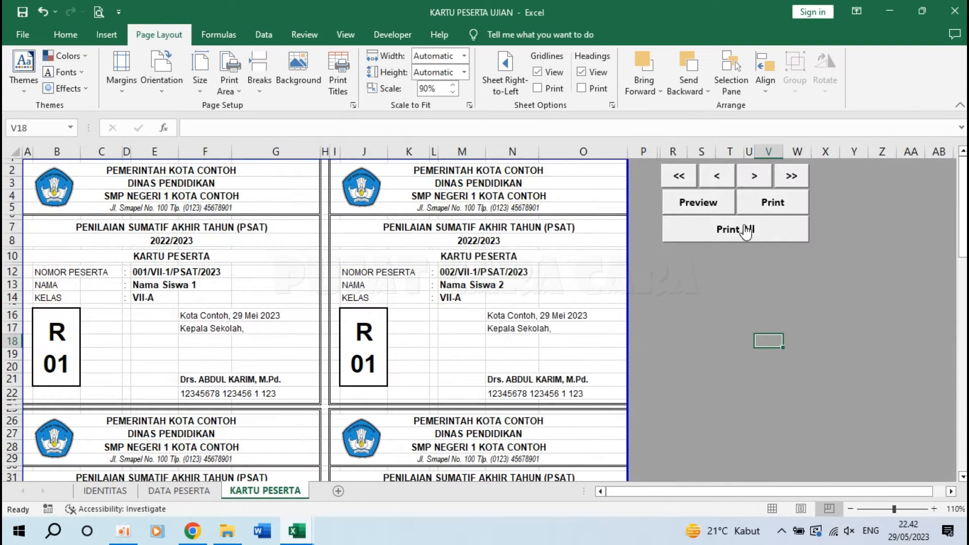
left_click(770, 259)
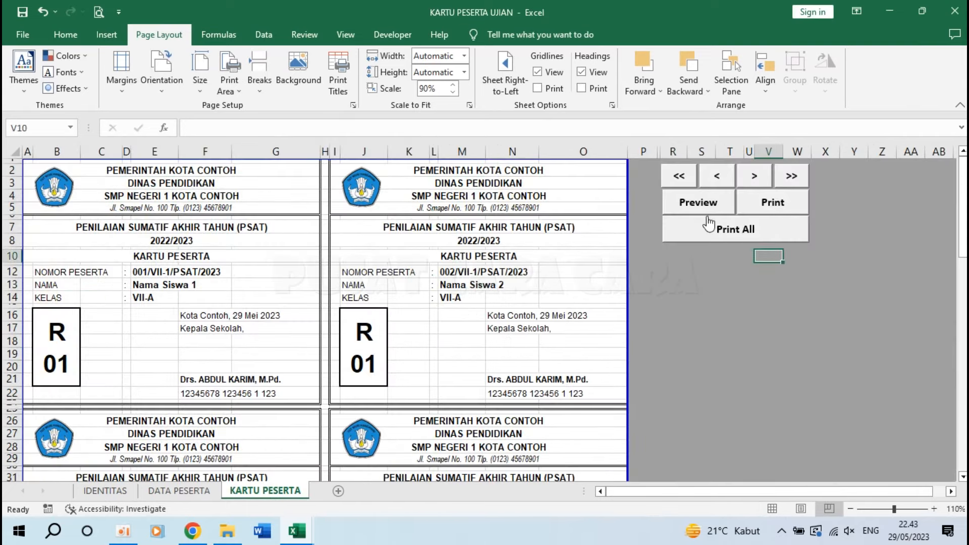
left_click(682, 177)
left_click(755, 177)
left_click(754, 176)
left_click(755, 177)
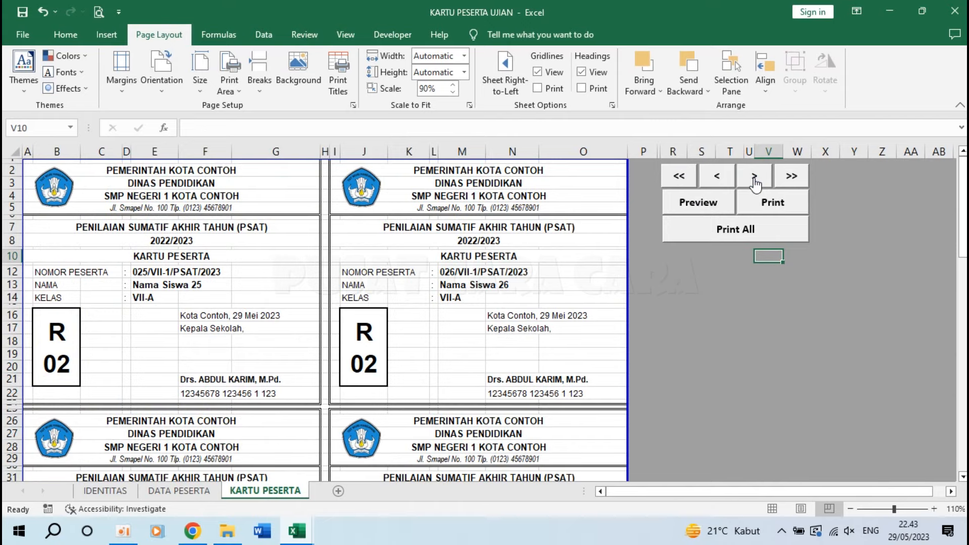
left_click(717, 178)
left_click(718, 178)
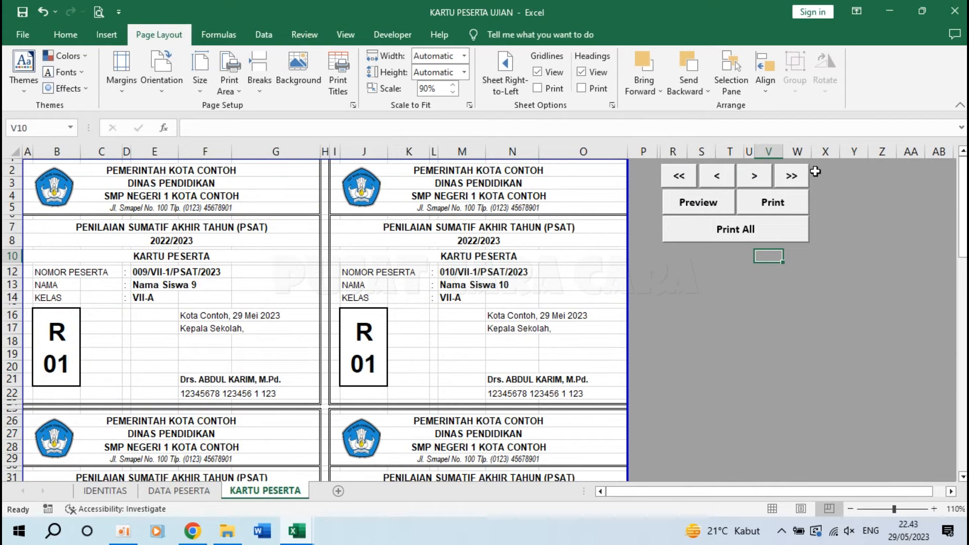
left_click(800, 177)
Preview the current card page as one whole page, then test Print and cancel the dialog.
left_click(691, 203)
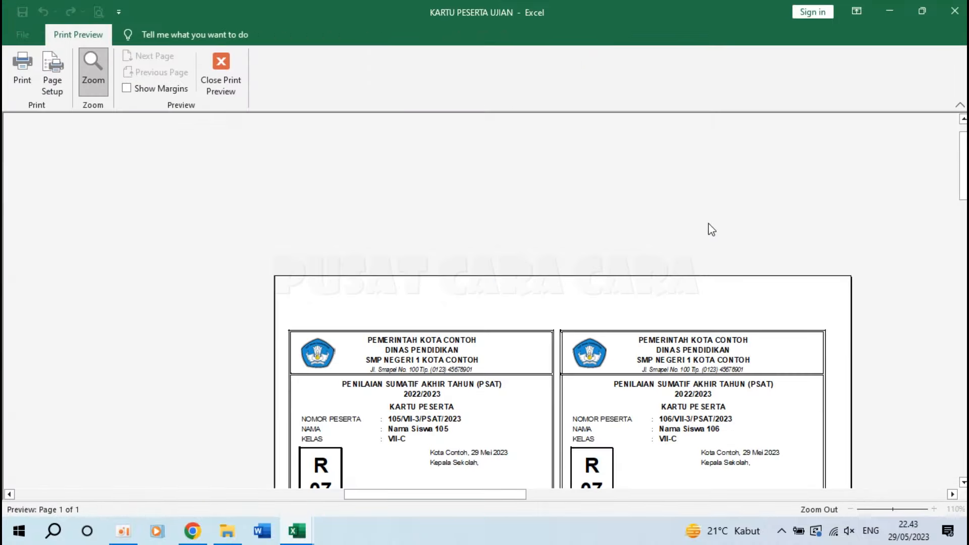
left_click(487, 223)
key("Escape")
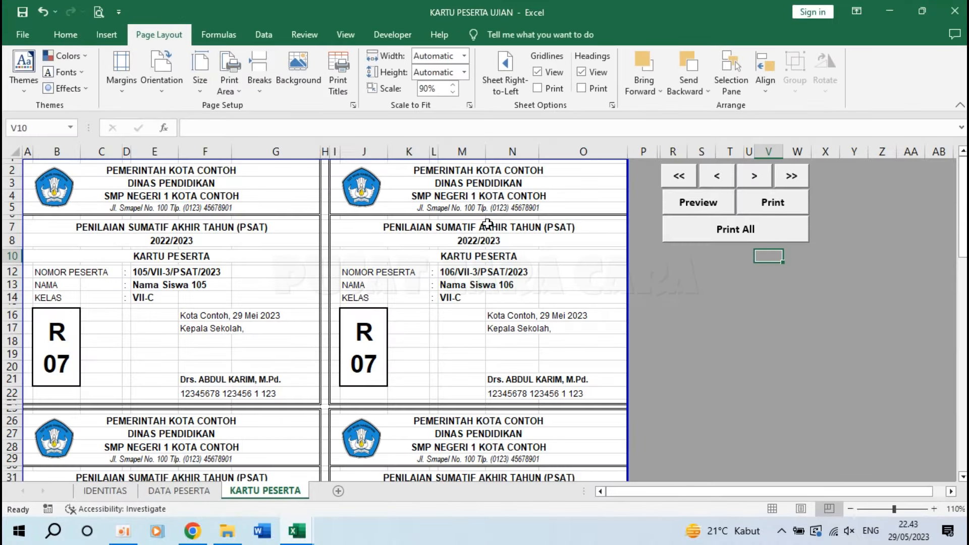
left_click(773, 205)
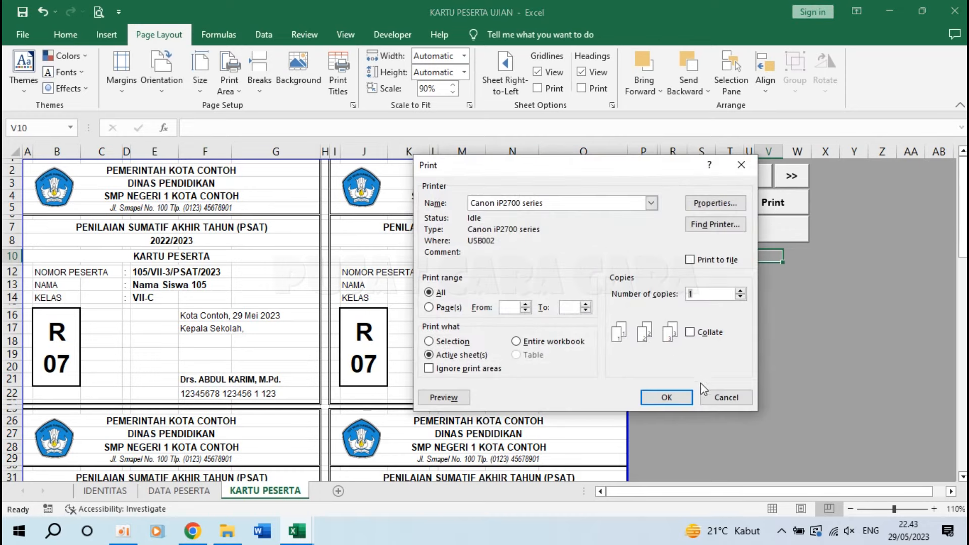
left_click(727, 397)
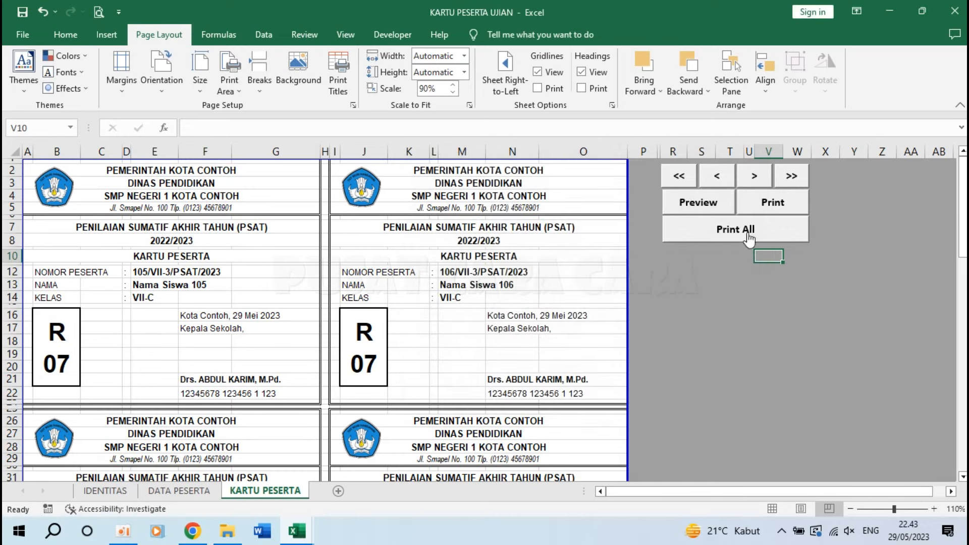